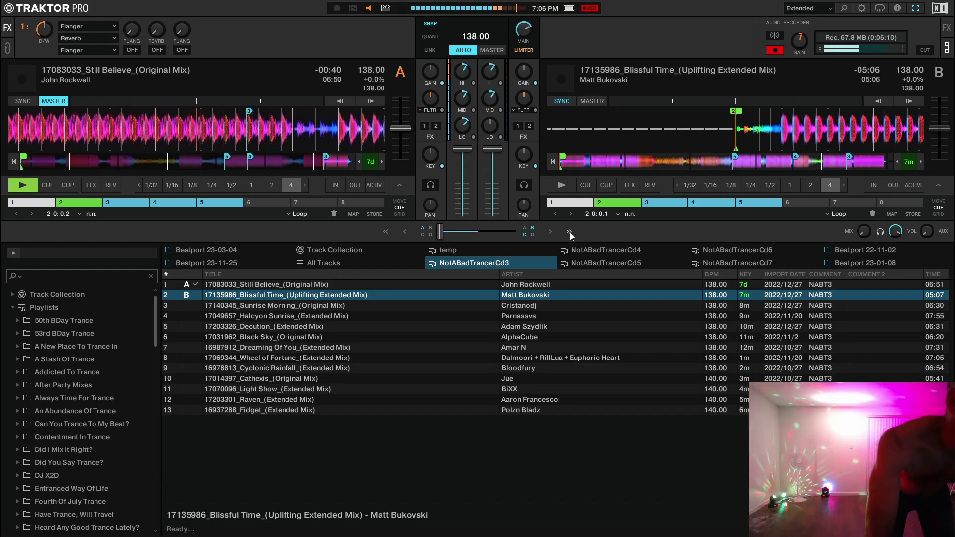
Step: Start deck B and transition the mix from Still Believe to Blissful Time, cutting the audio recording at the changeover
key(space)
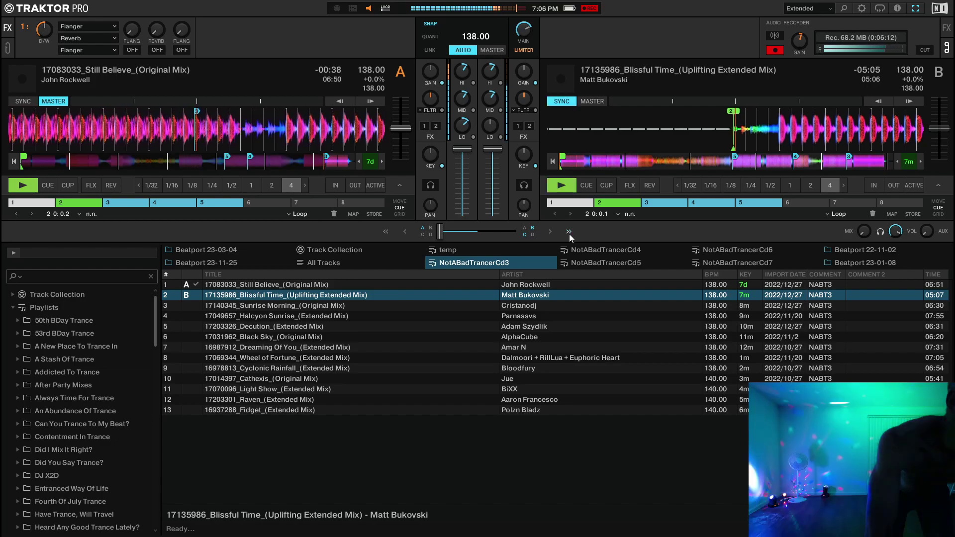
drag(463, 132, 462, 128)
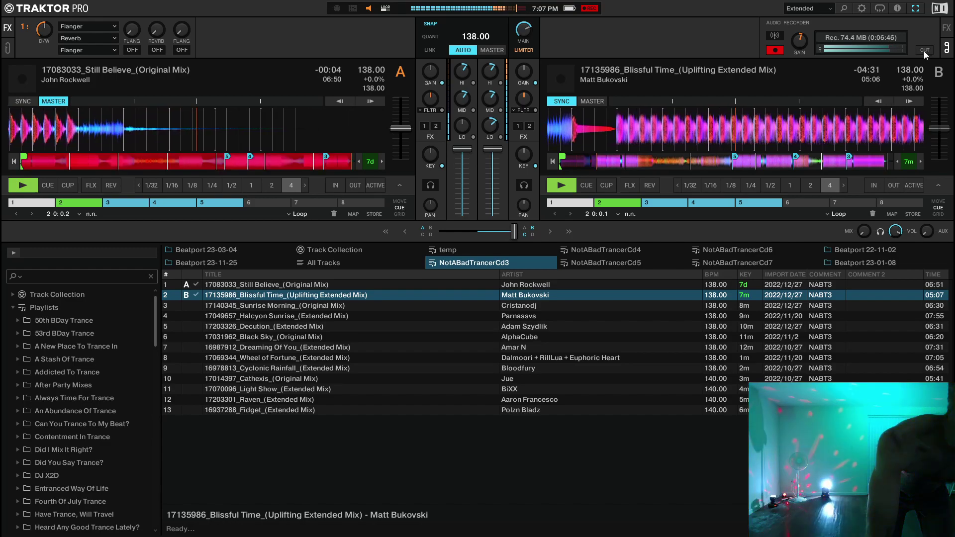
click(924, 51)
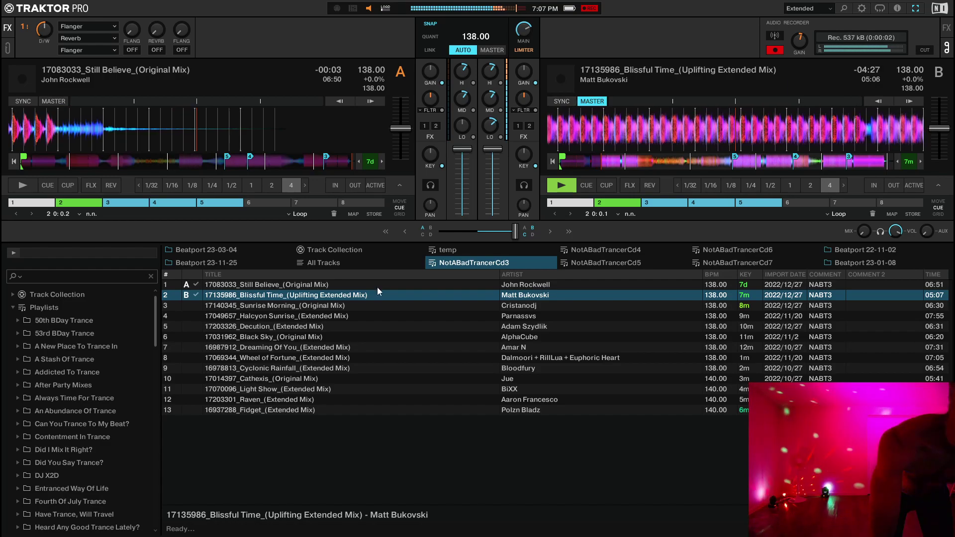
Step: Load track 3, Sunrise Morning (Original Mix), into track deck A and sync it to deck B
click(357, 305)
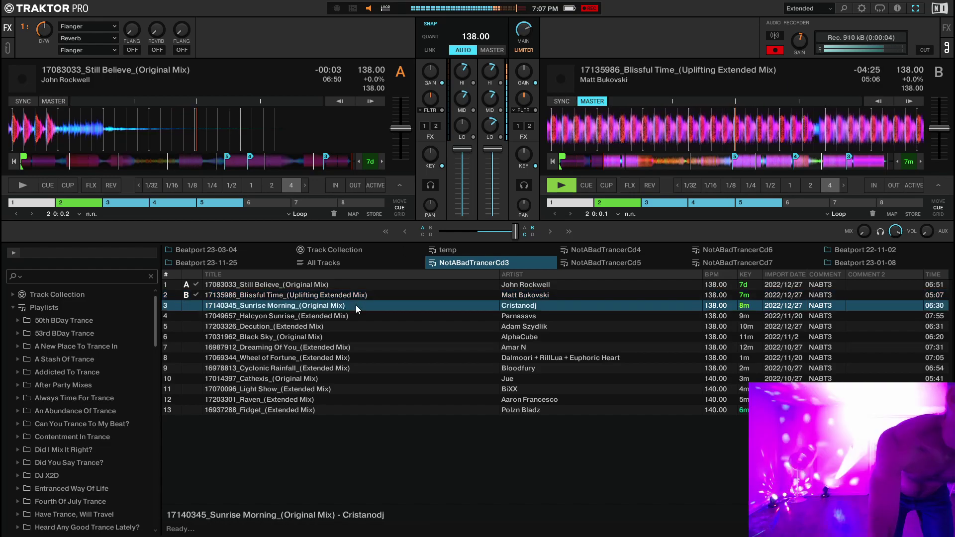
right_click(356, 305)
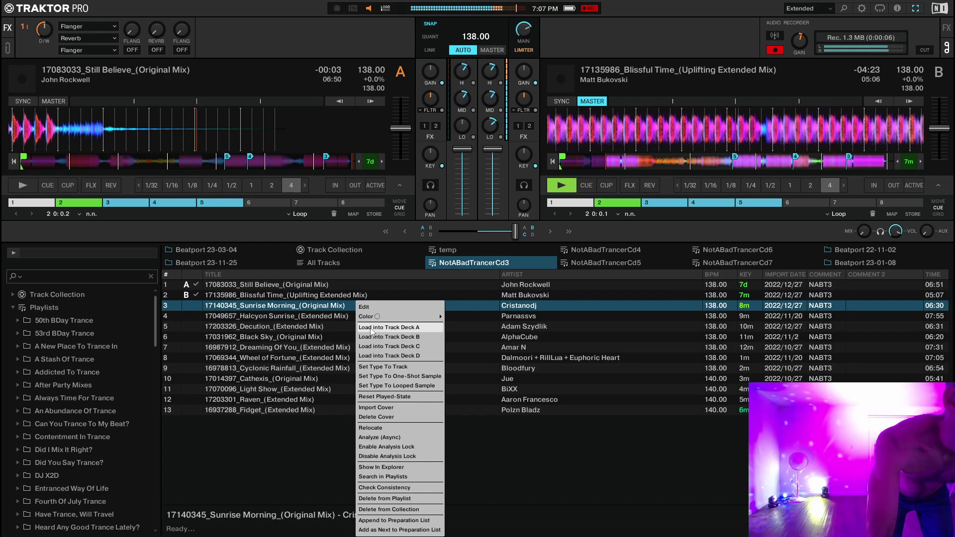
click(371, 328)
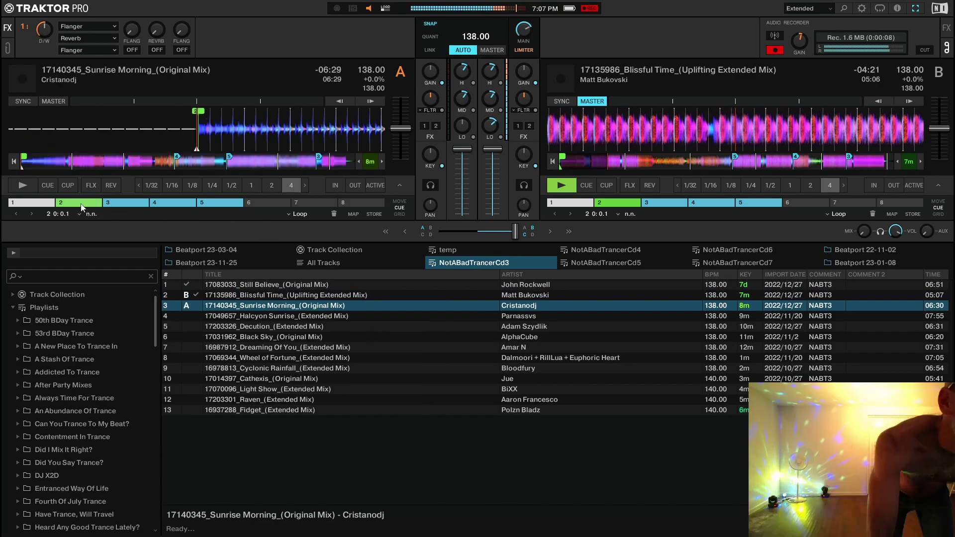
click(22, 101)
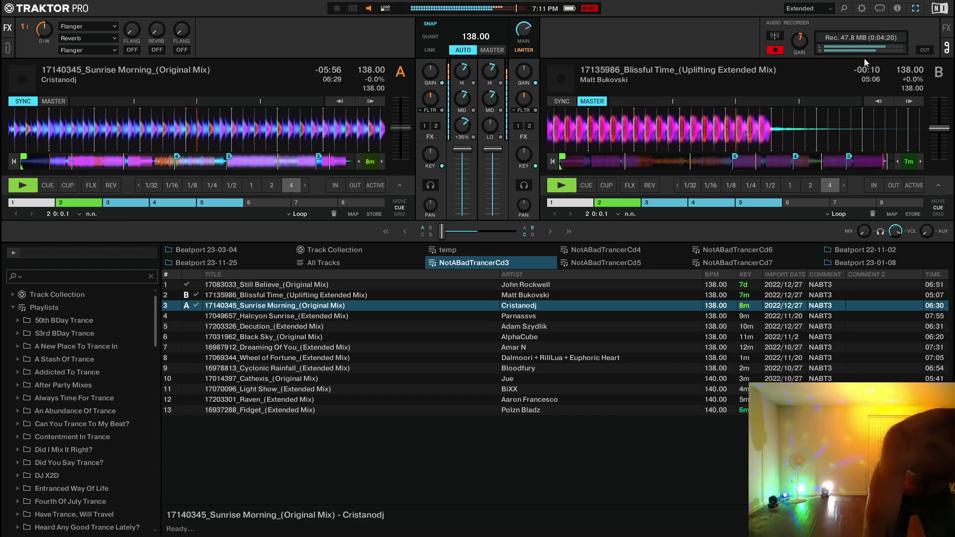
Step: Cut the recording at the changeover to Sunrise Morning, and load Halcyon Sunrise (Extended Mix) into deck B with sync on
click(923, 50)
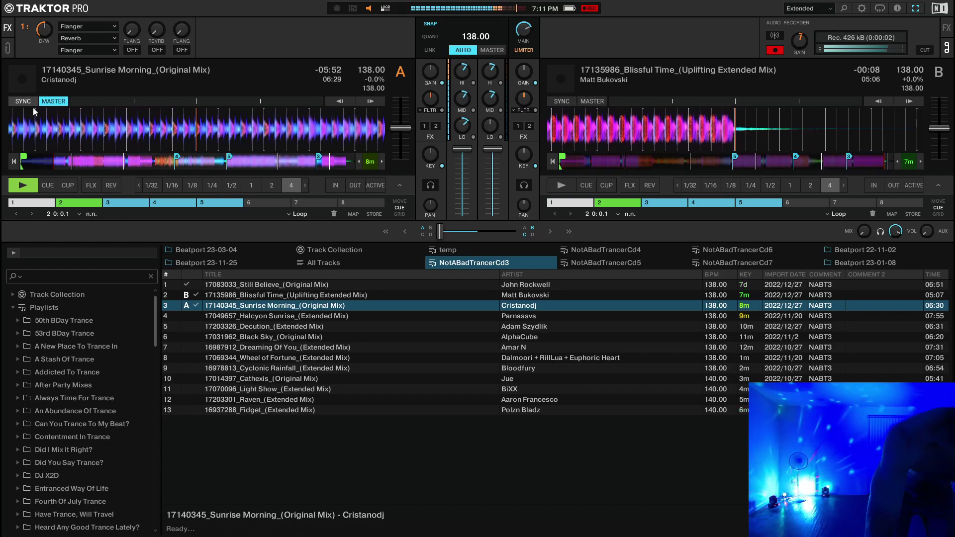
click(354, 317)
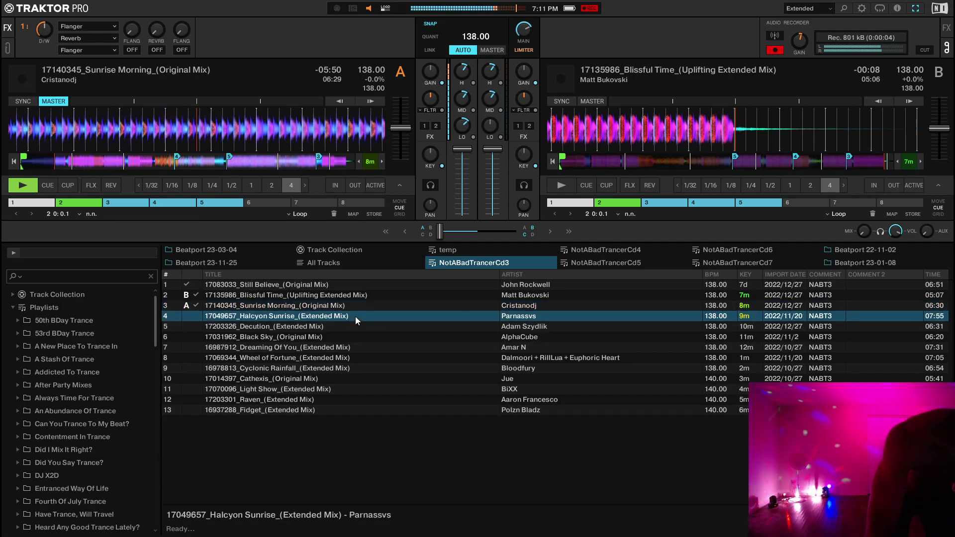
right_click(355, 316)
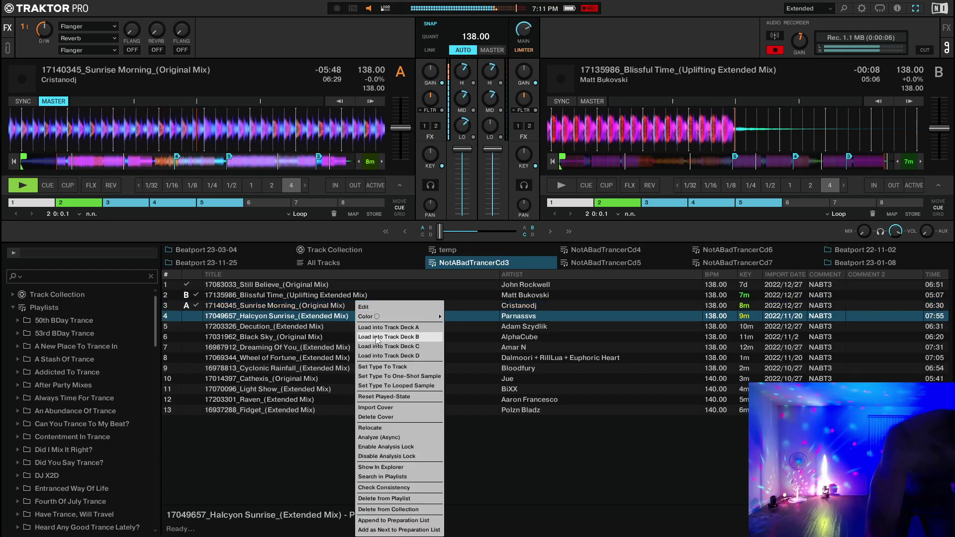
click(376, 336)
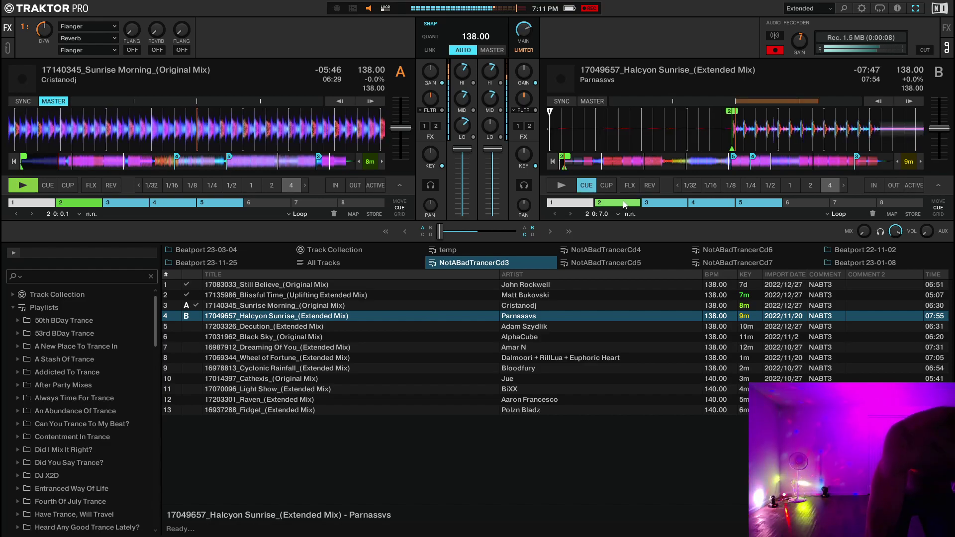
click(561, 101)
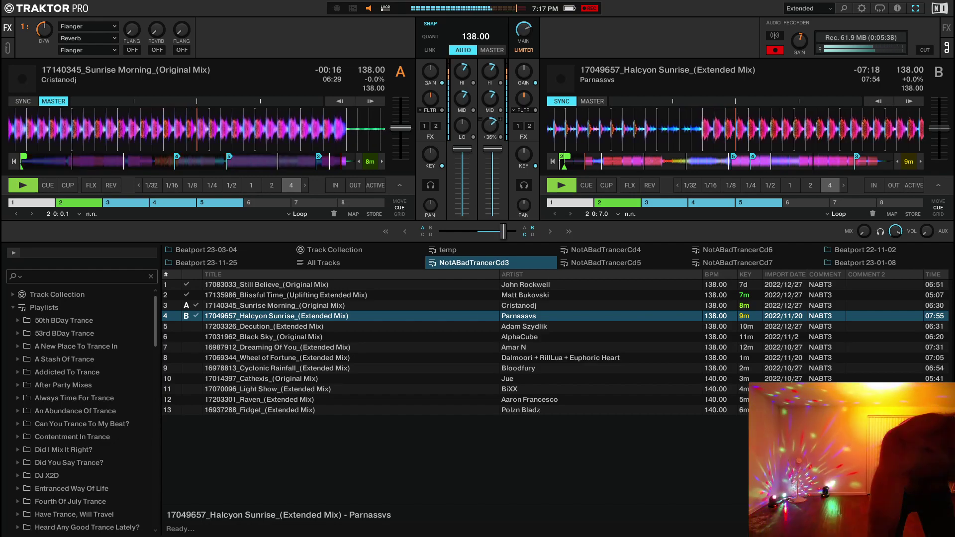
Step: Cut the recording at the changeover to Halcyon Sunrise and switch off sync on deck B
click(926, 49)
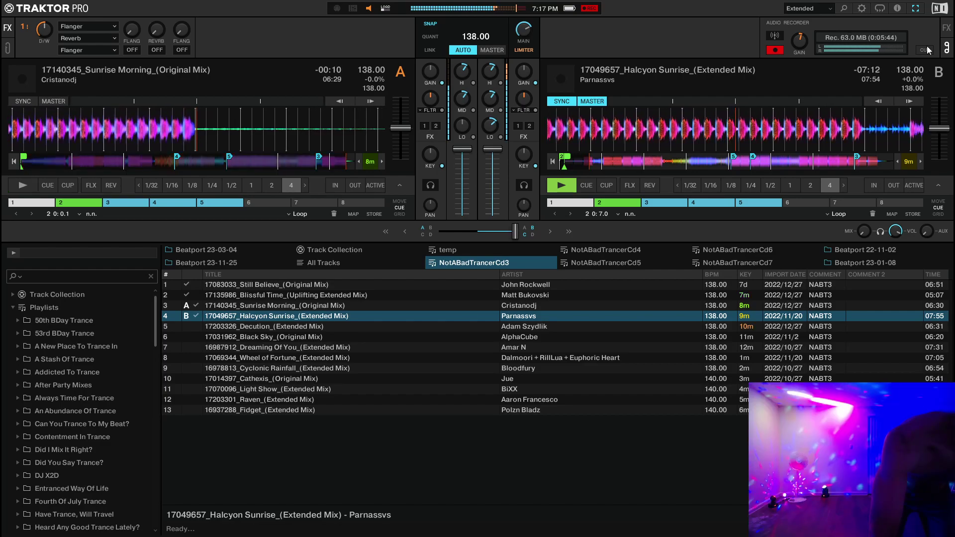
click(561, 102)
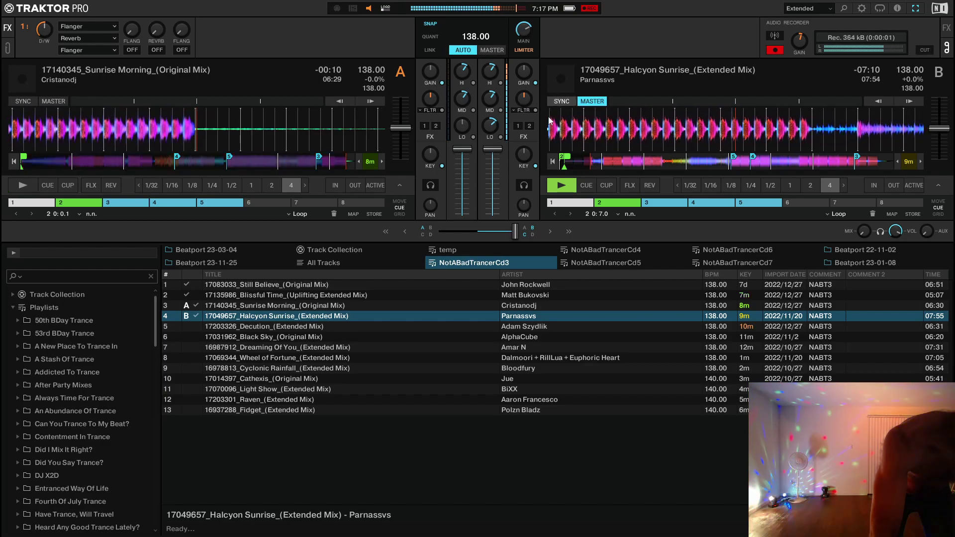
Step: Load track 5, Decution (Extended Mix), into track deck A and sync it to deck B
click(330, 326)
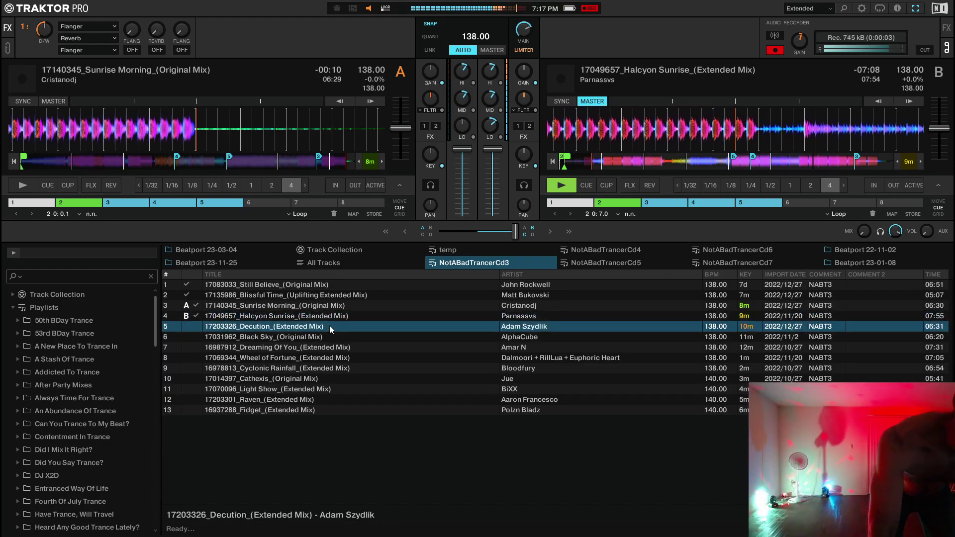
right_click(330, 326)
click(351, 327)
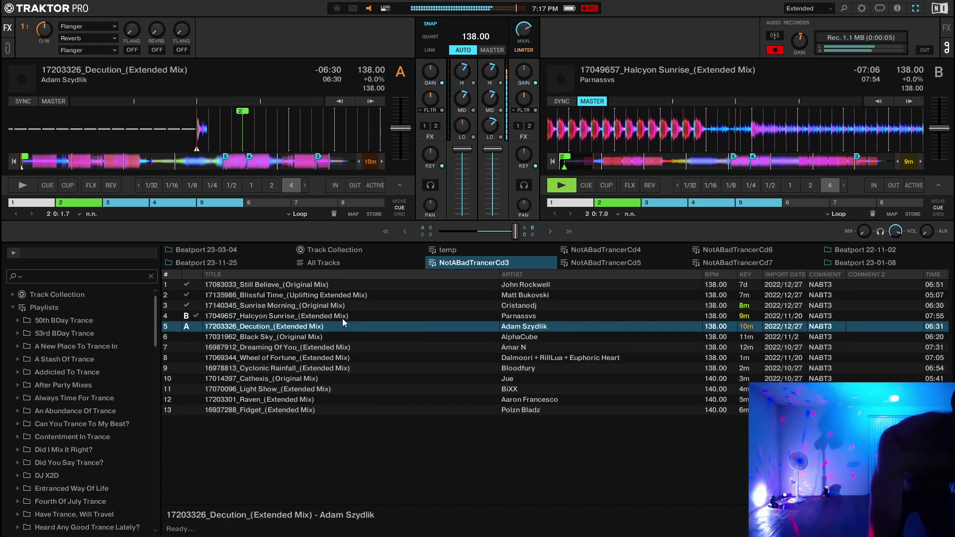
click(29, 100)
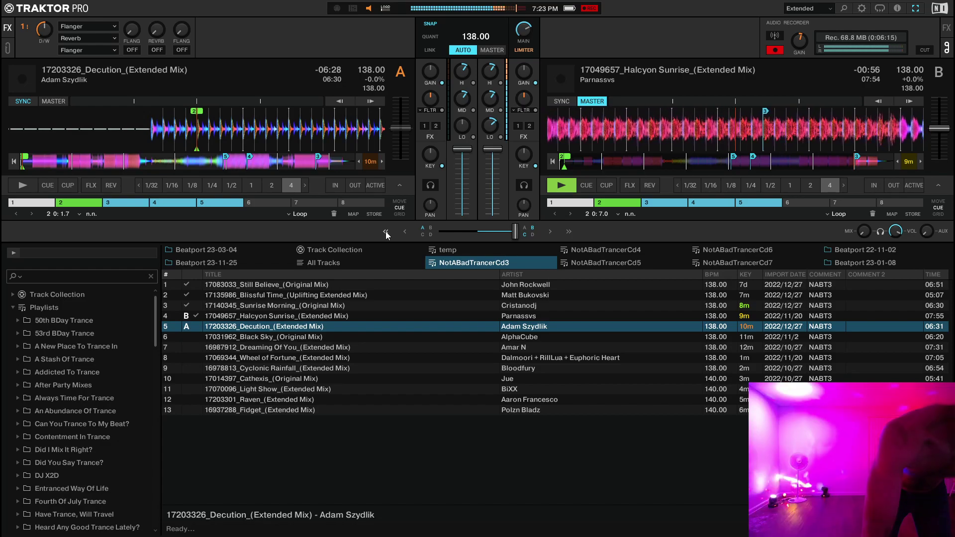
Step: Start deck A to transition from Halcyon Sunrise to Decution, cutting the recording at the changeover
key(space)
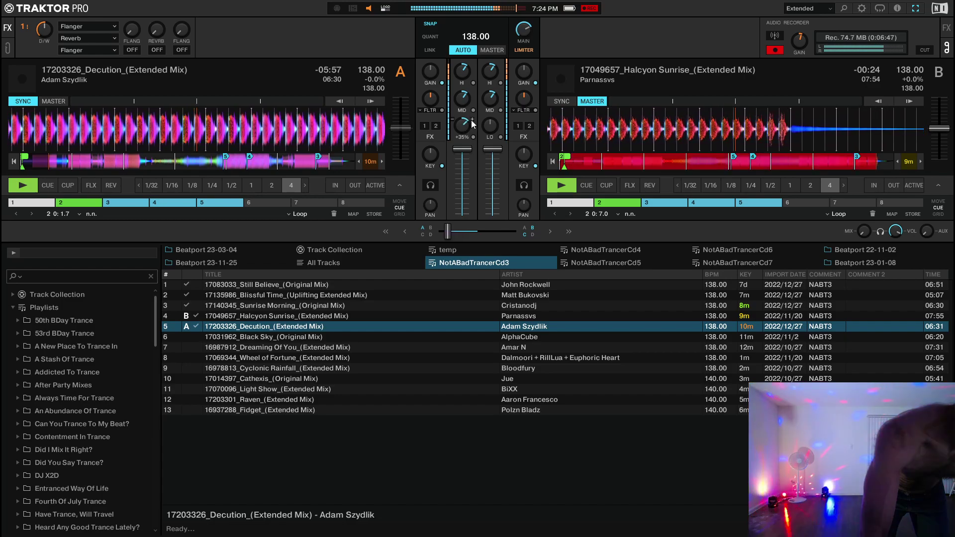
click(926, 50)
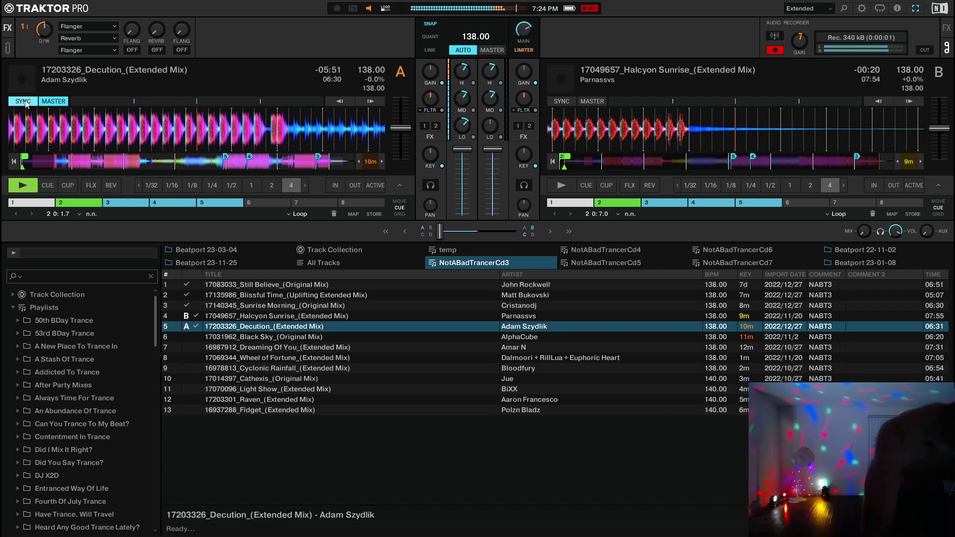
Step: Load track 6, Black Sky (Original Mix), into track deck B and sync it to deck A
click(330, 337)
right_click(330, 337)
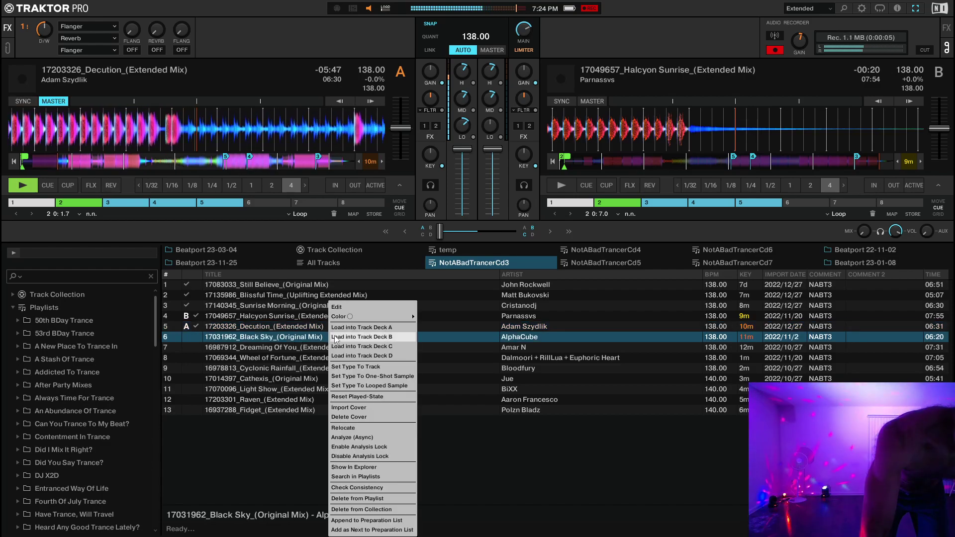
click(335, 337)
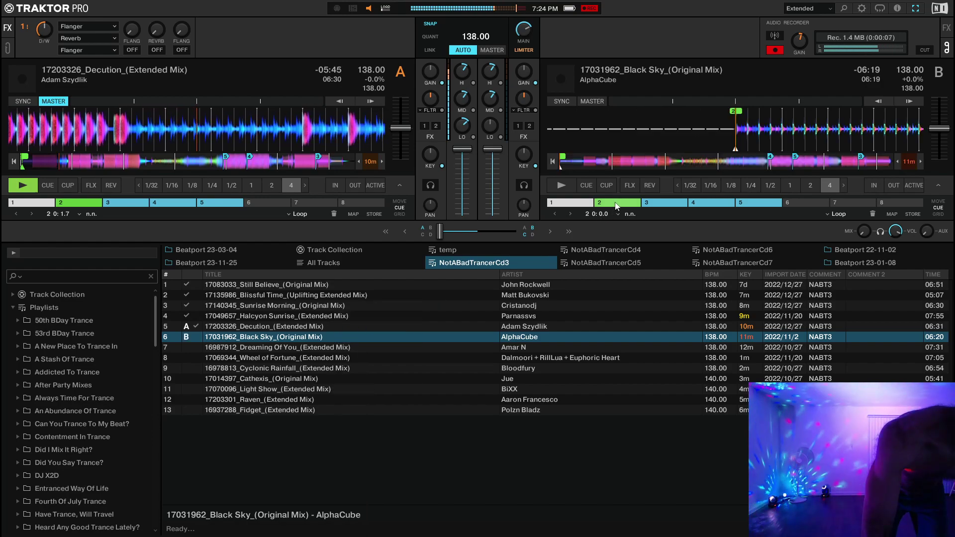
click(563, 101)
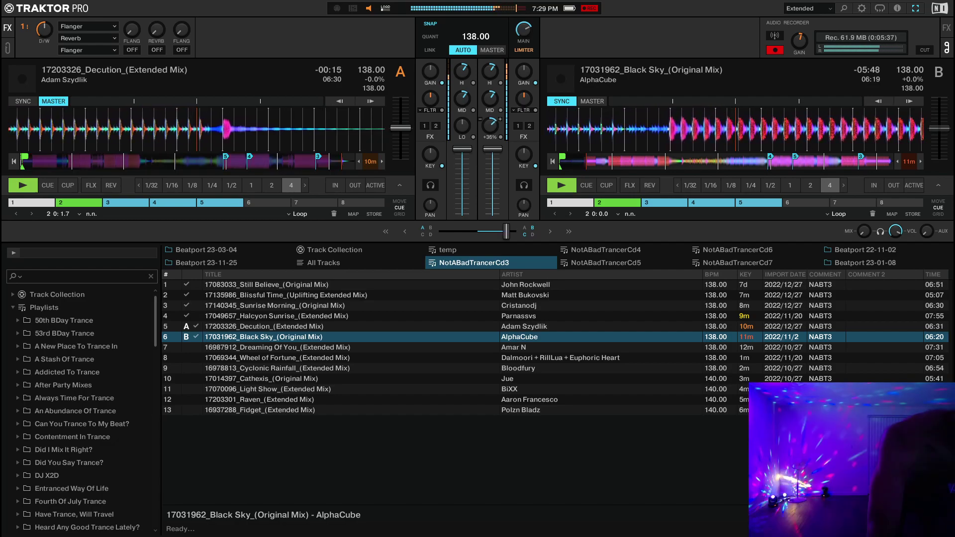
Step: Cut the recording at the changeover to Black Sky and make deck B the tempo master
click(926, 49)
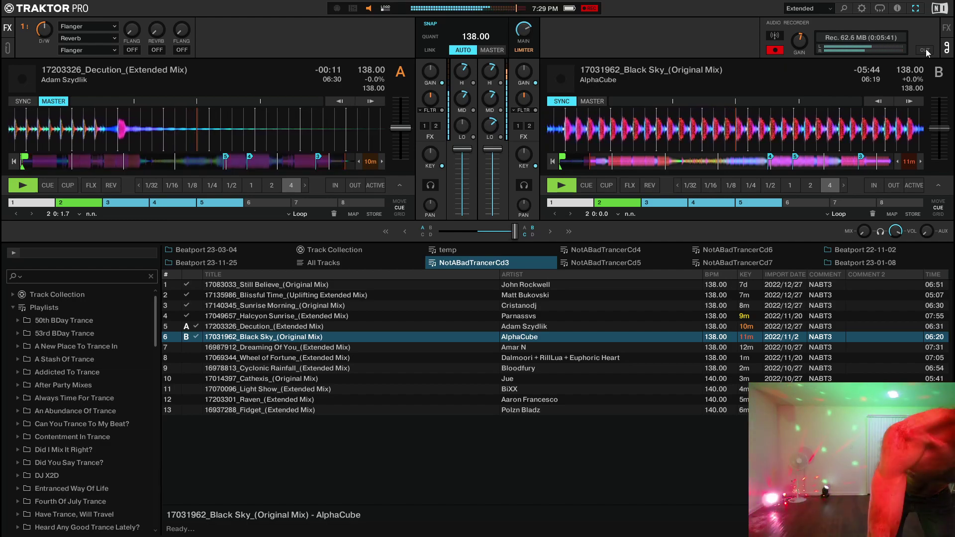
click(593, 102)
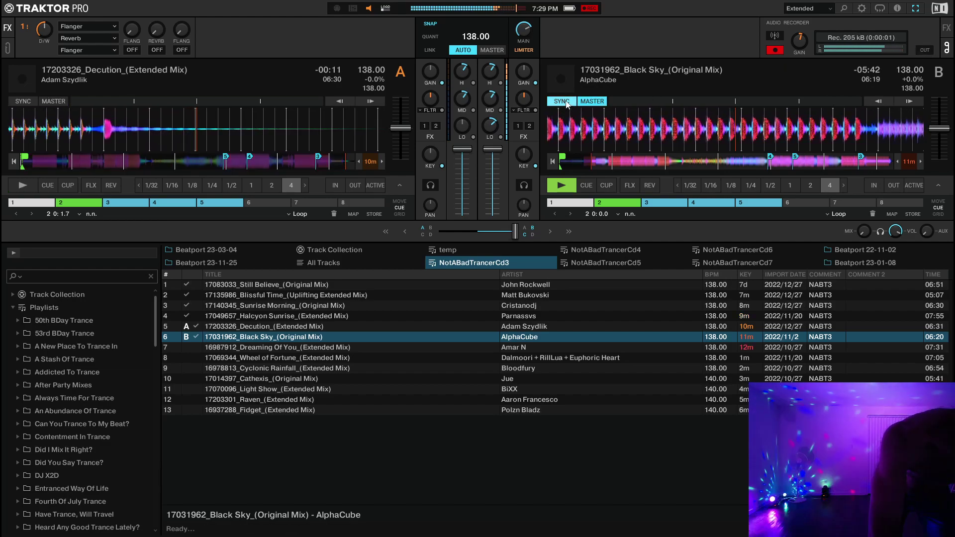
Step: Load track 7, Dreaming Of You (Extended Mix), into track deck A and sync it to deck B
click(357, 348)
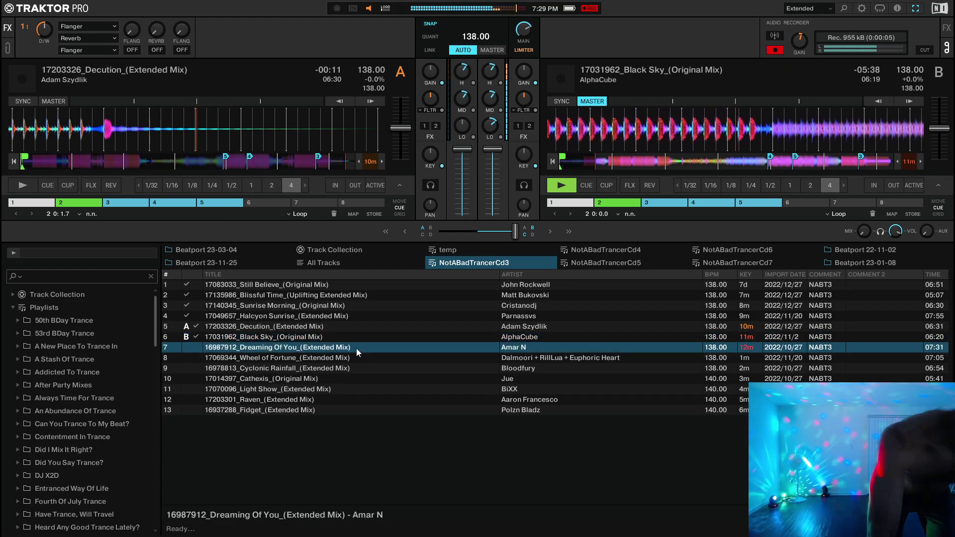
right_click(357, 348)
click(373, 327)
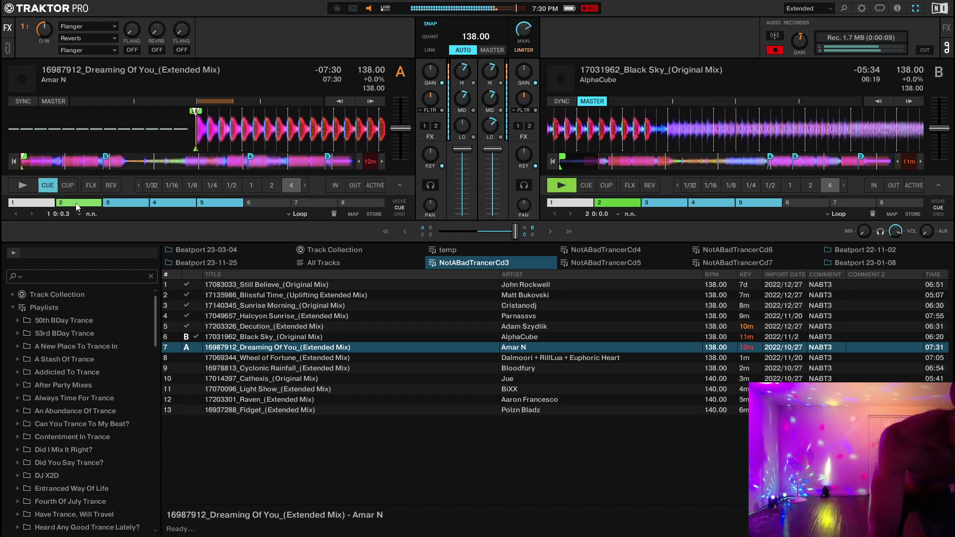
click(28, 100)
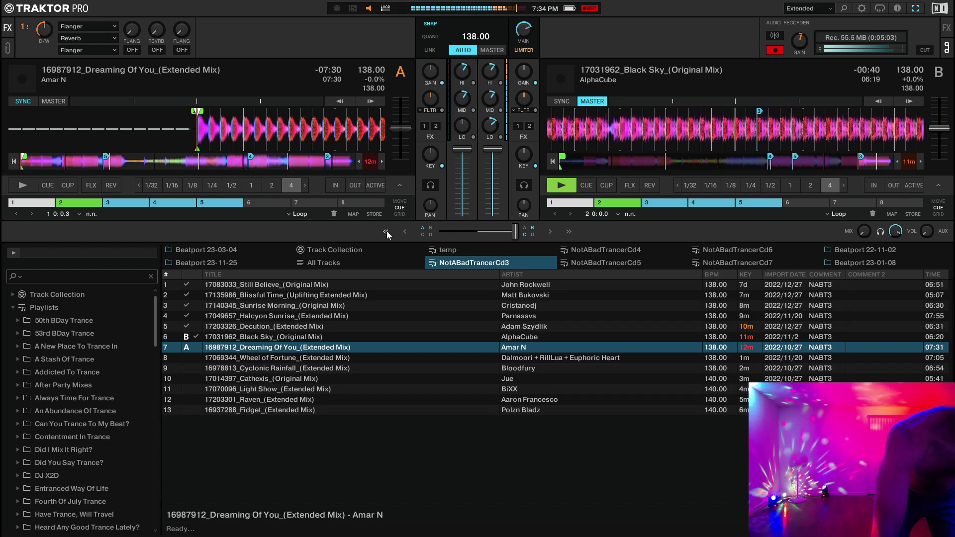
Step: Start deck A to transition from Black Sky to Dreaming Of You, cutting the recording at the changeover
key(space)
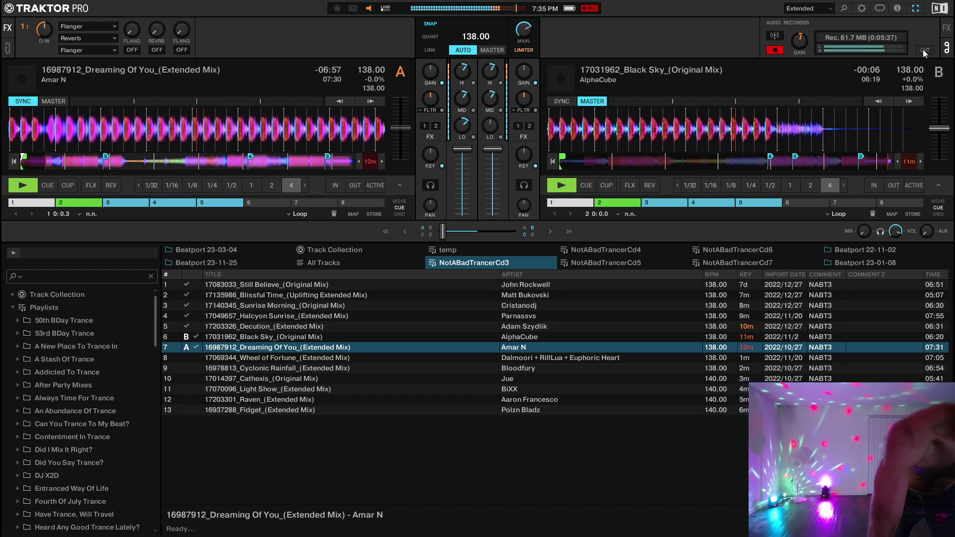
click(923, 49)
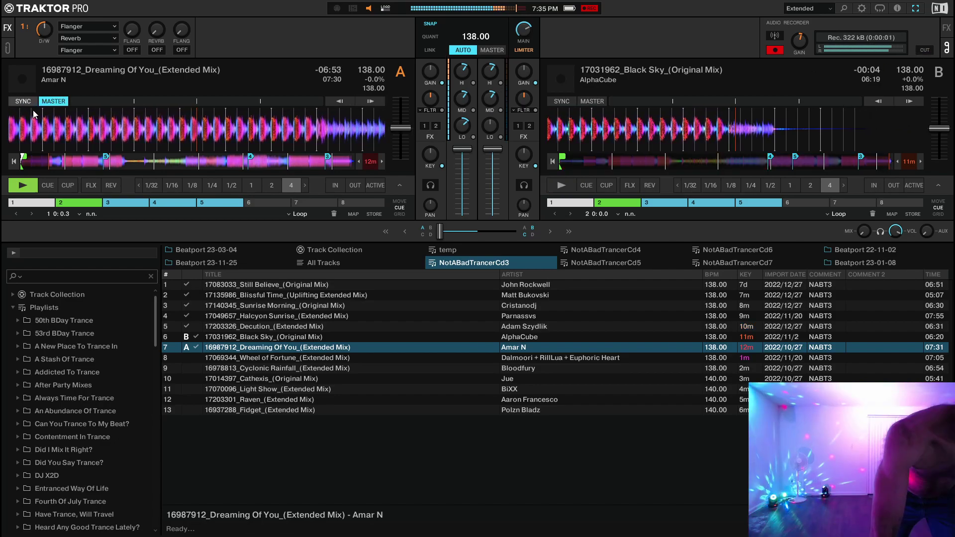
Step: Load track 8, Wheel of Fortune (Extended Mix), into track deck B and sync it to deck A
click(354, 358)
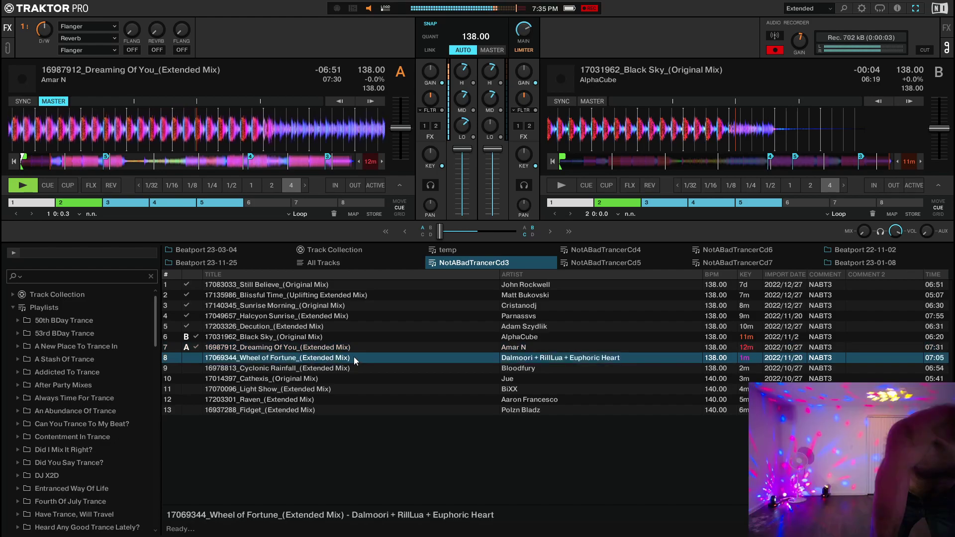
right_click(353, 355)
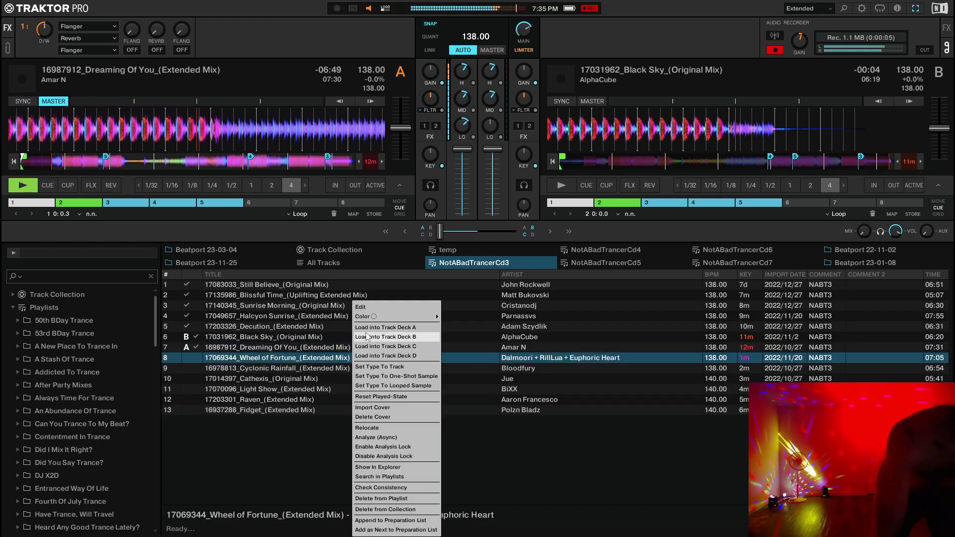
click(368, 337)
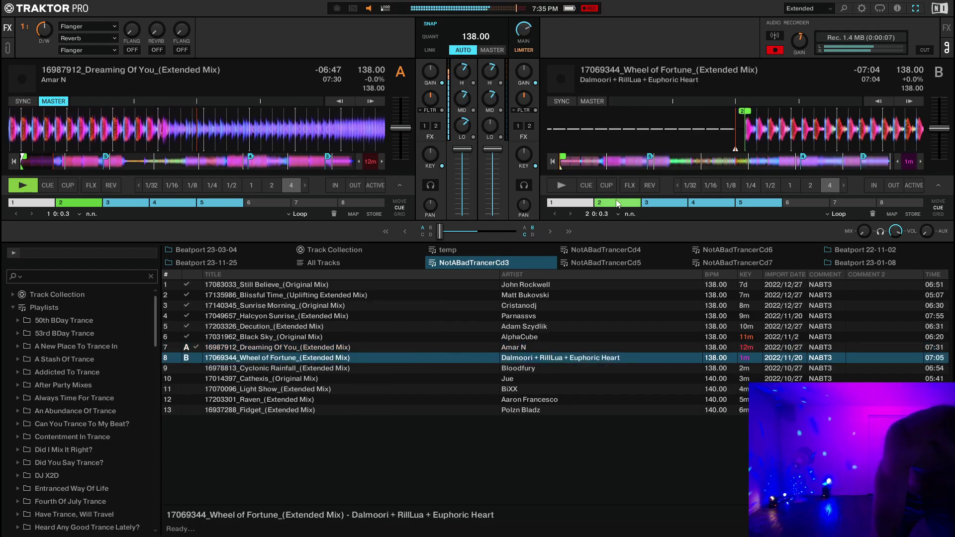
click(570, 100)
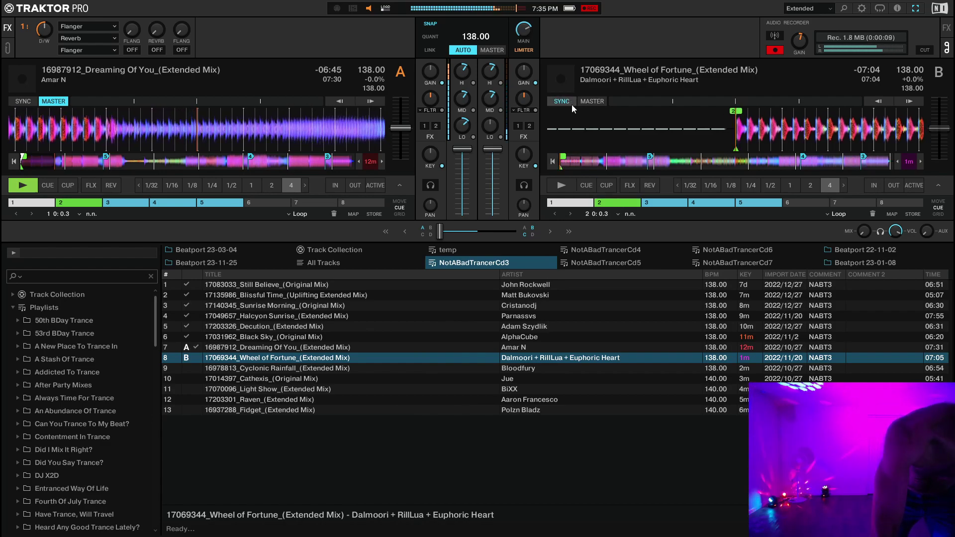
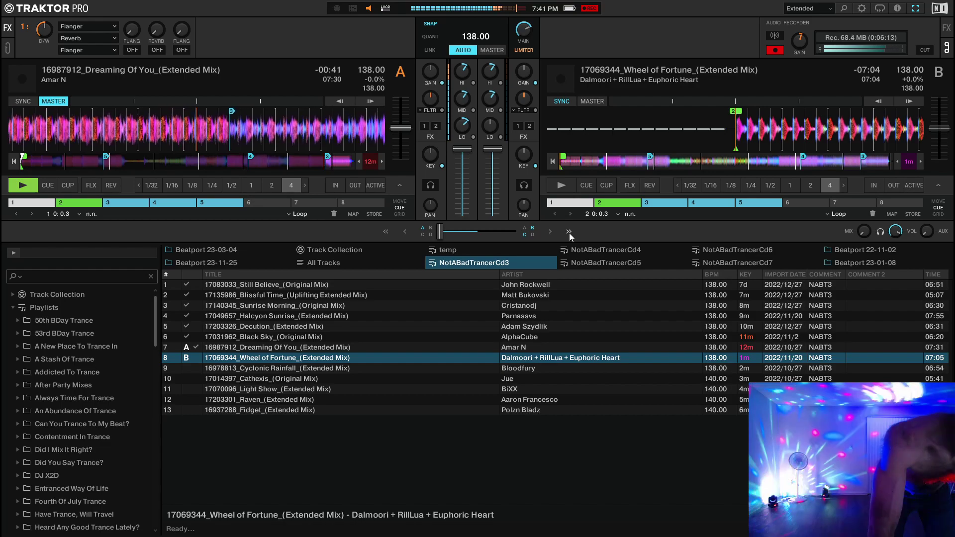
Step: Start deck B to transition from Dreaming Of You to Wheel of Fortune, cutting the recording at the changeover
key(space)
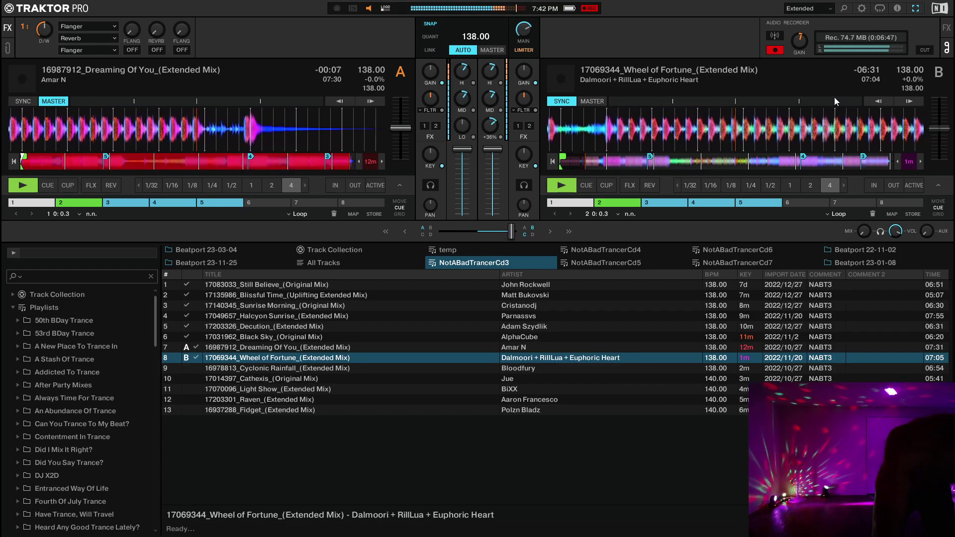
click(924, 50)
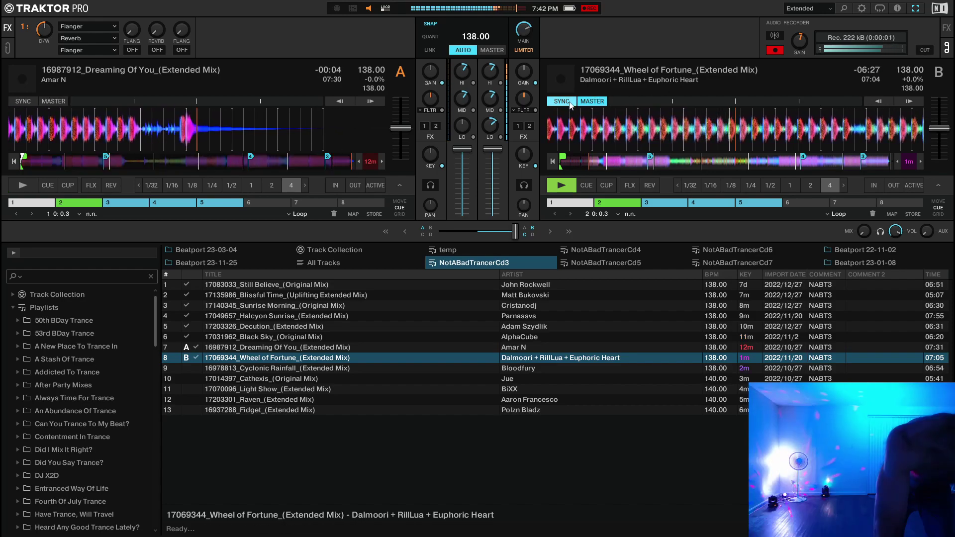
Step: Load track 9, Cyclonic Rainfall (Extended Mix), into track deck A, cue it at hotcue 2 and sync it to deck B
click(356, 368)
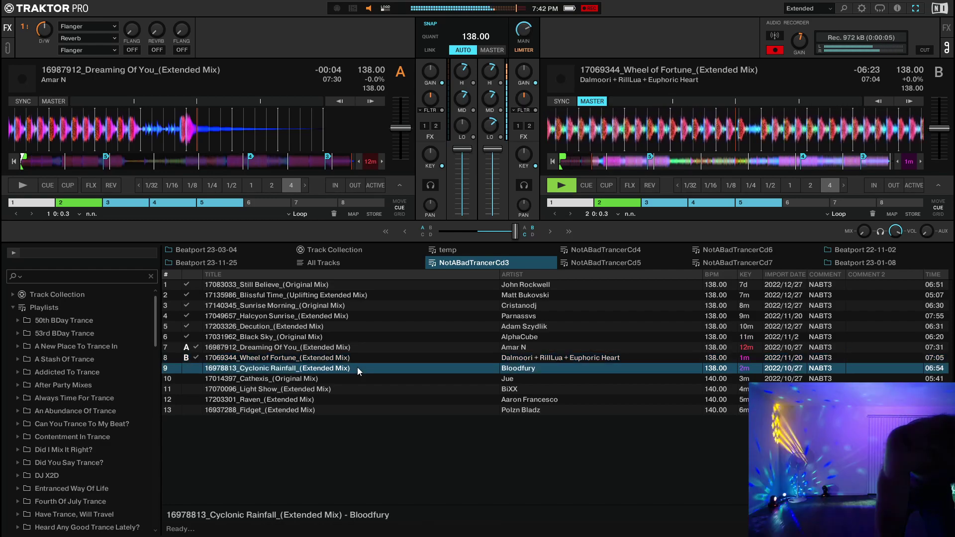
right_click(357, 368)
click(385, 327)
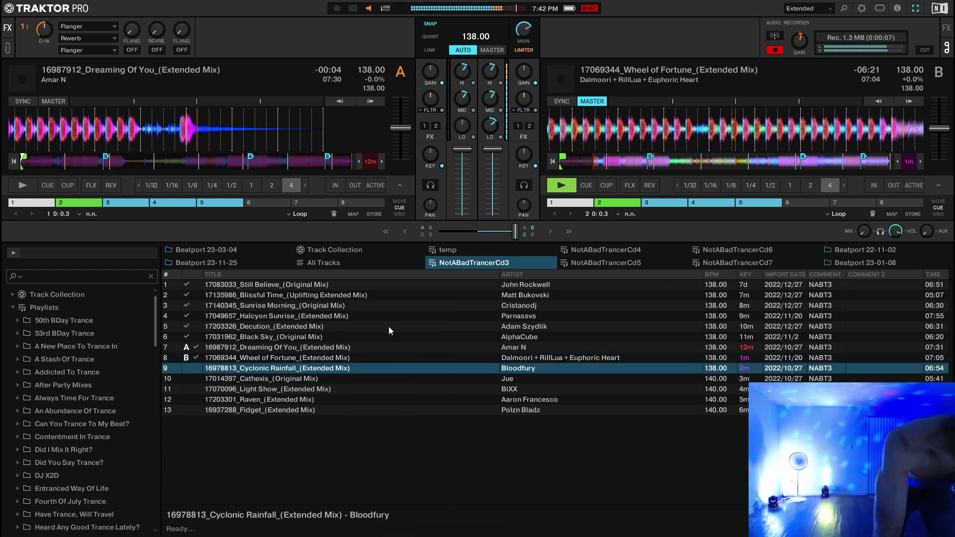
click(76, 205)
click(29, 100)
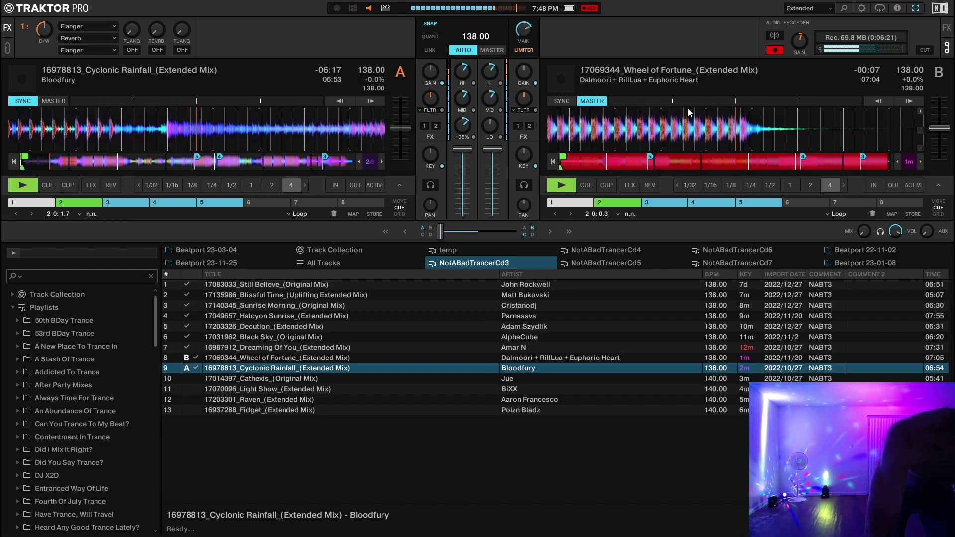
Step: Cut the recording at the changeover to Cyclonic Rainfall and turn off sync on deck A
click(926, 51)
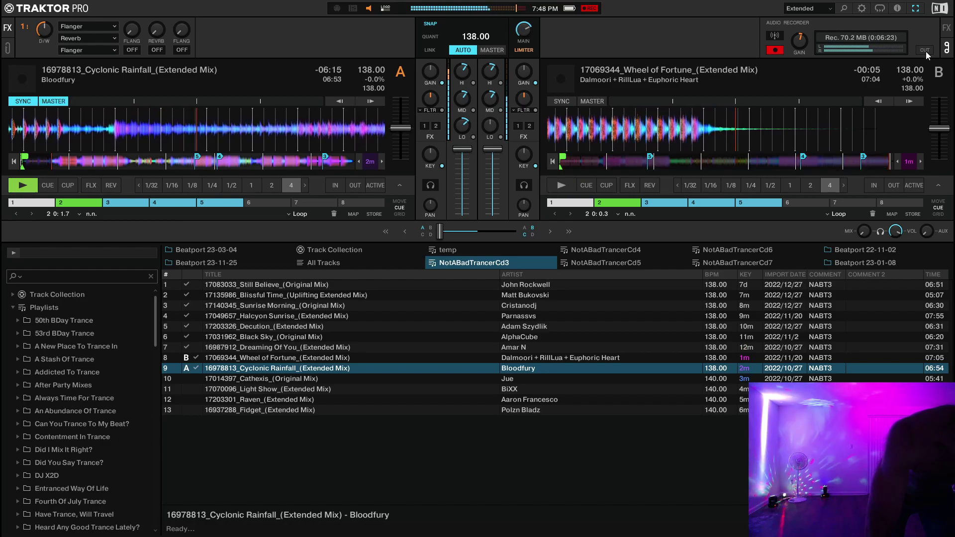
click(28, 102)
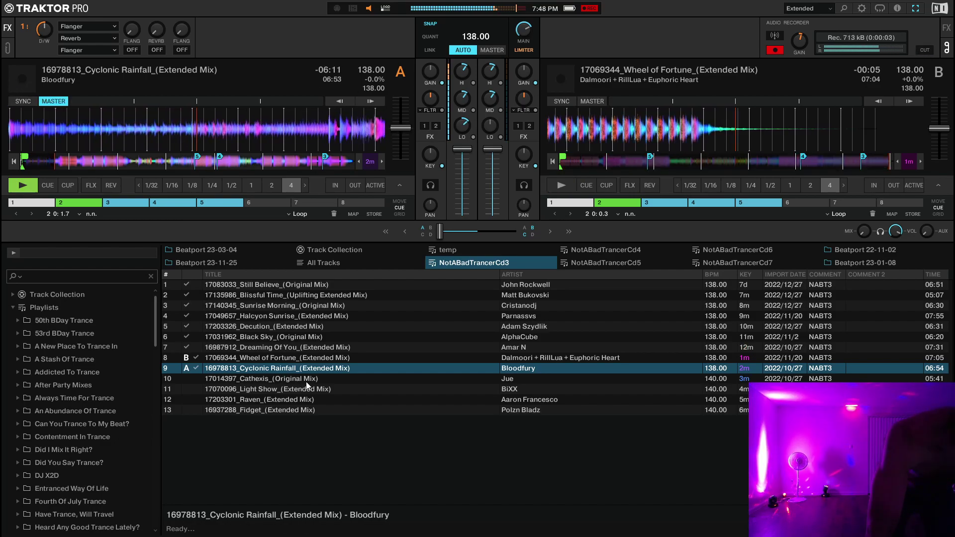
Step: Load track 10, Cathexis (Original Mix), into track deck B and sync it to deck A
click(334, 381)
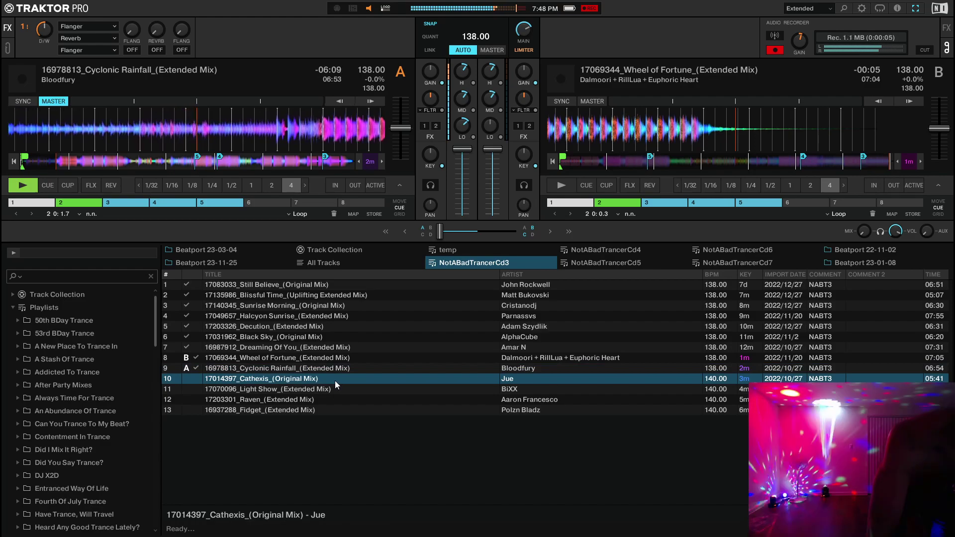
right_click(335, 381)
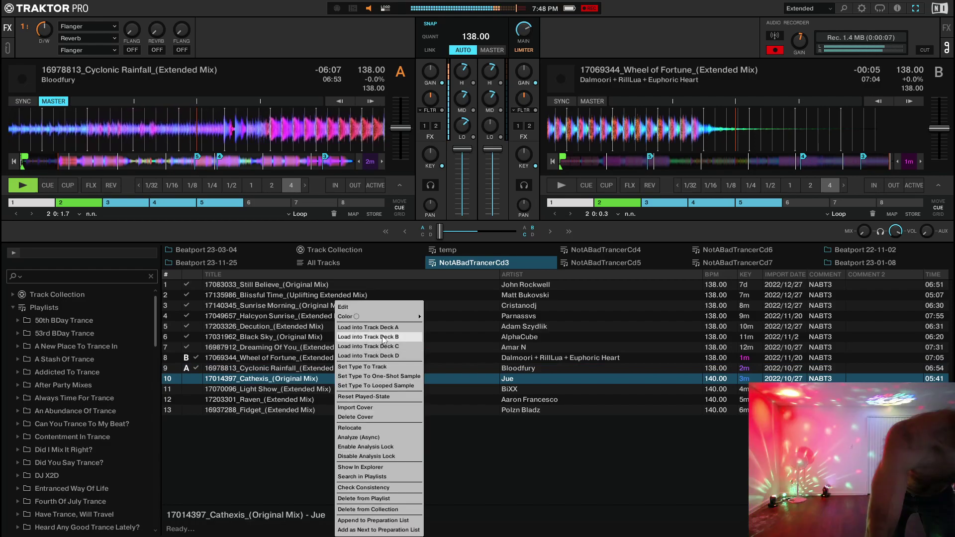
click(366, 337)
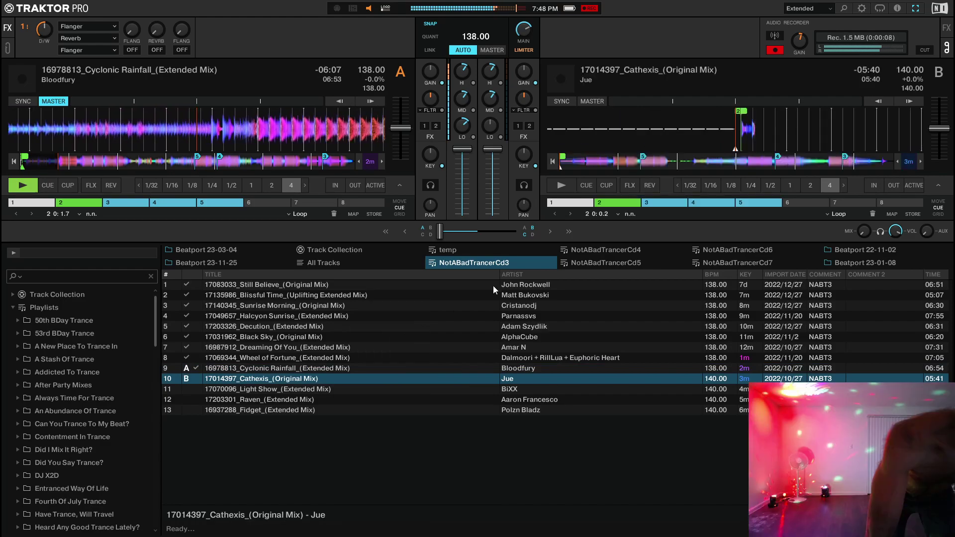
click(565, 101)
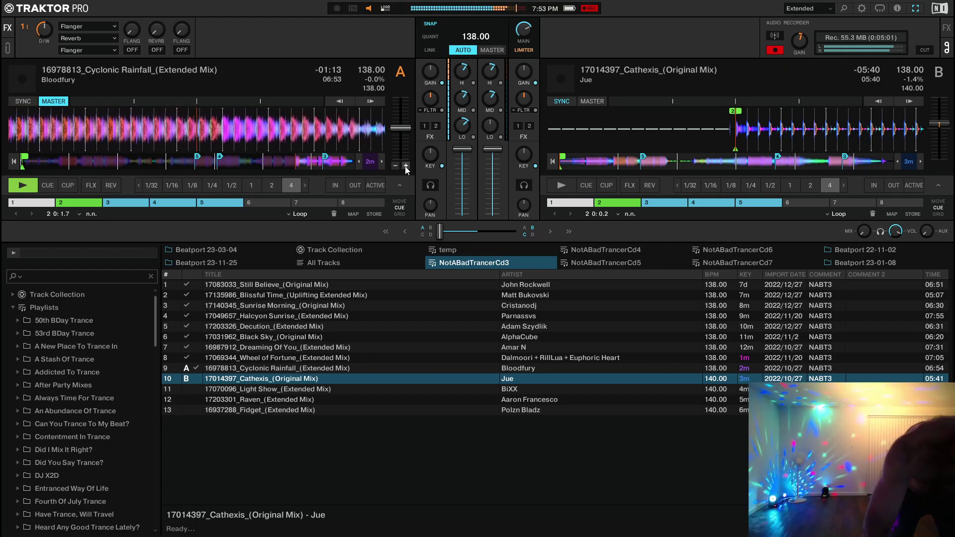
Step: Raise deck A's tempo gradually in small increments to 139.03 BPM while Cyclonic Rainfall plays
click(406, 166)
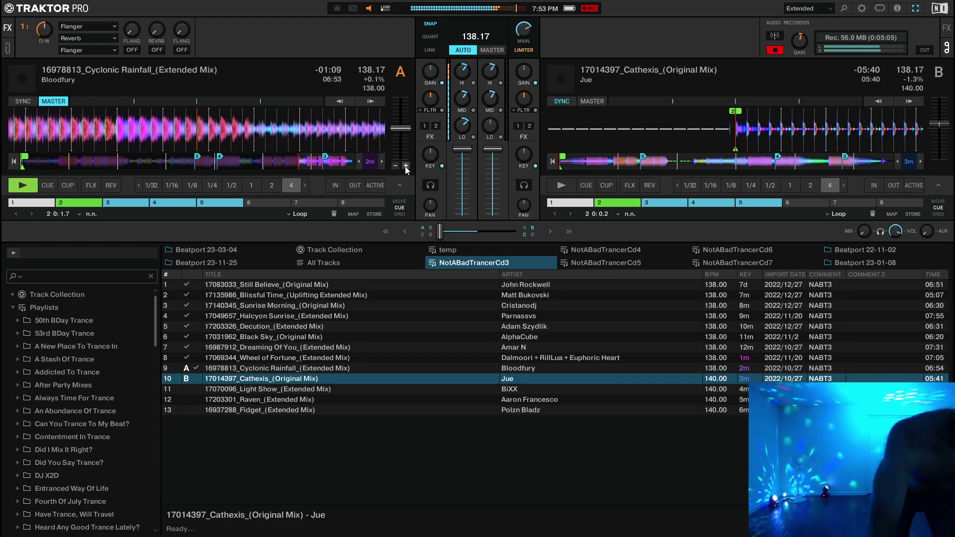
click(406, 167)
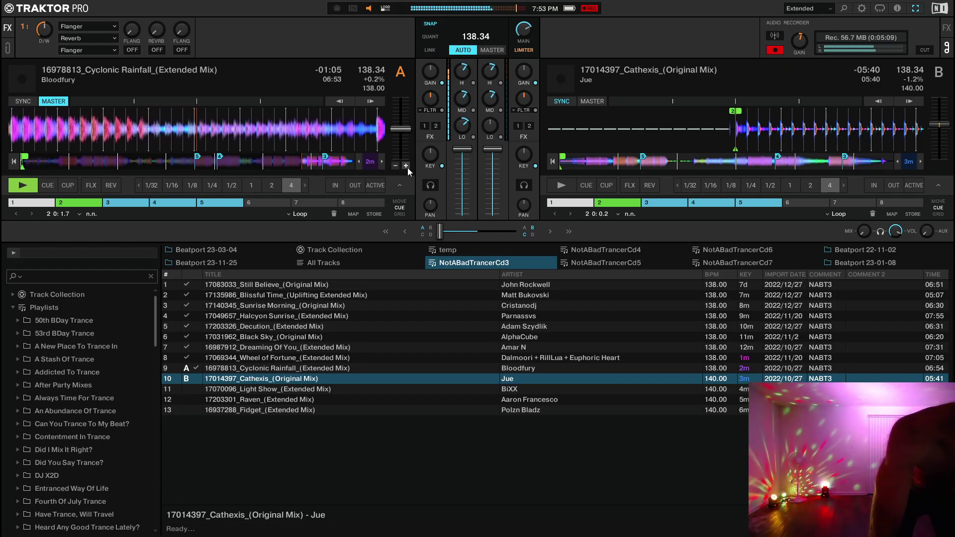
click(405, 166)
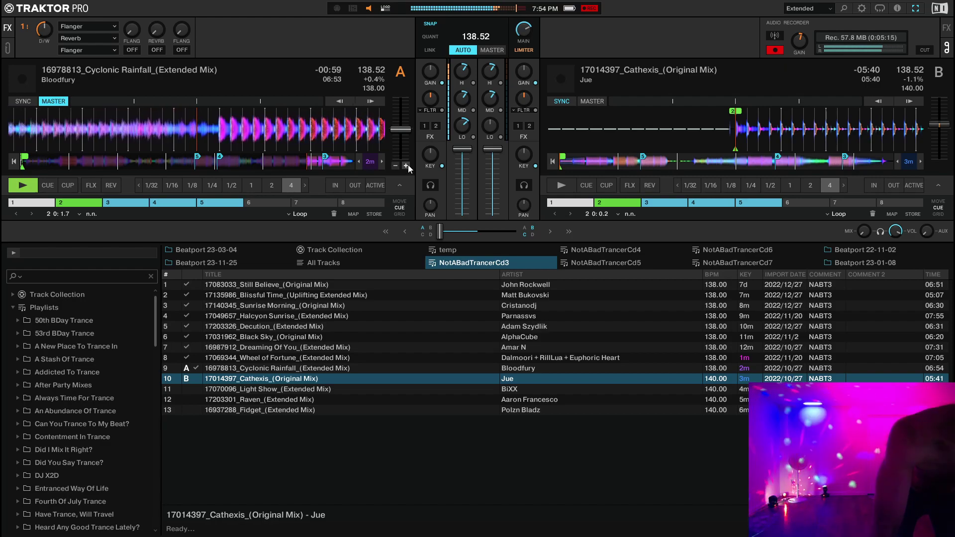
click(407, 165)
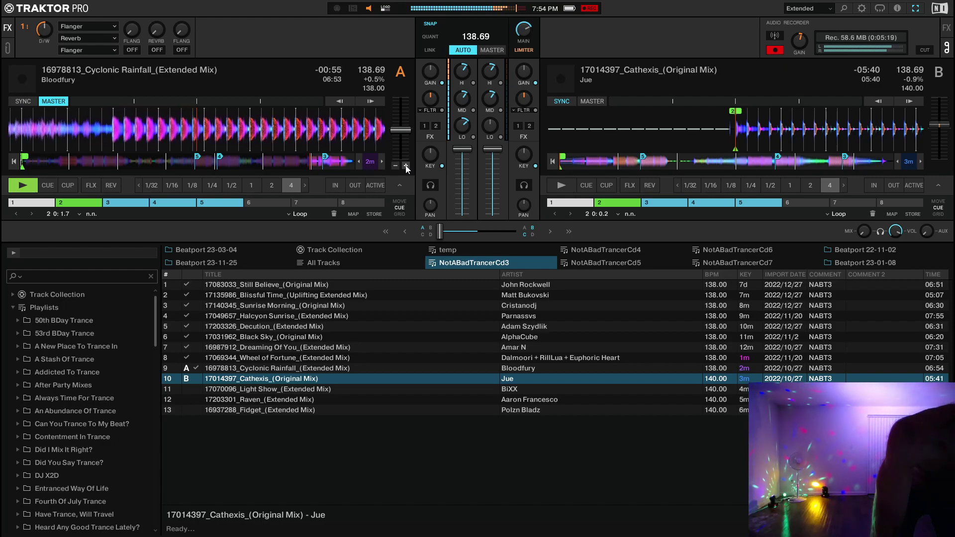
click(407, 167)
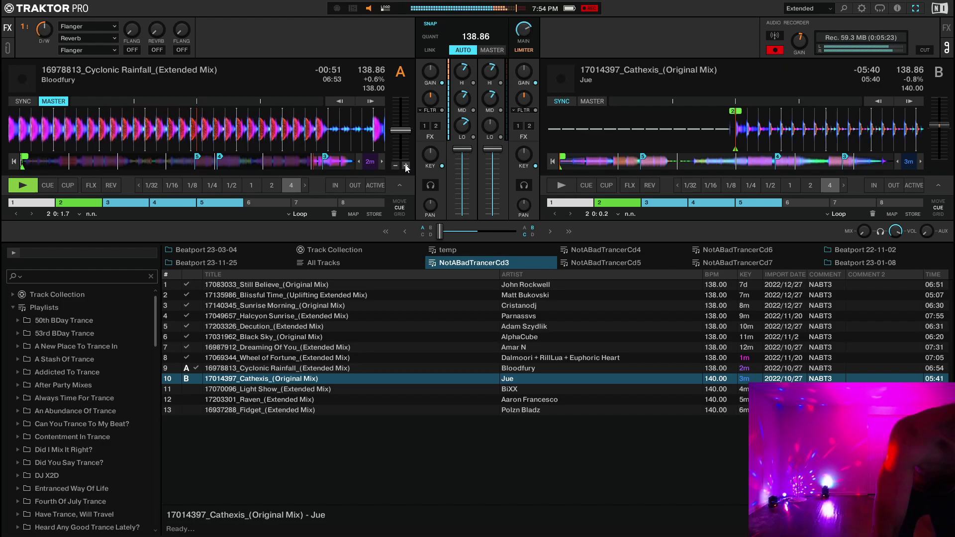
click(407, 167)
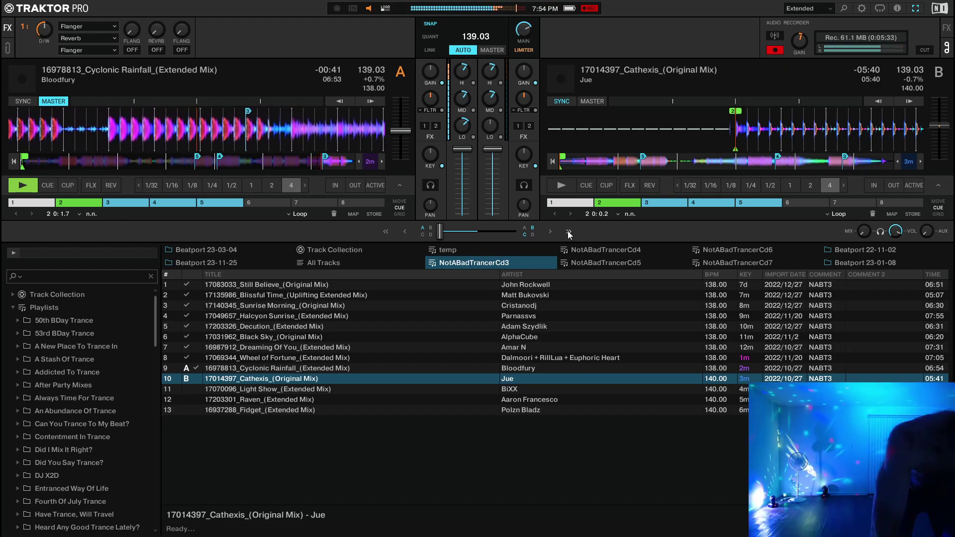
Step: Start deck B and swap the bass to transition from Cyclonic Rainfall to Cathexis, cutting the recording at the changeover
click(561, 185)
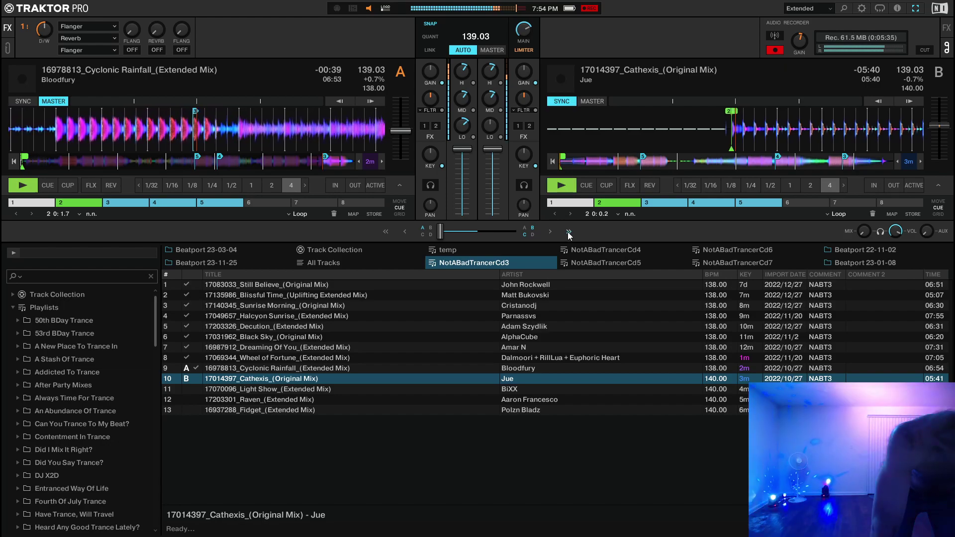
drag(464, 128, 465, 124)
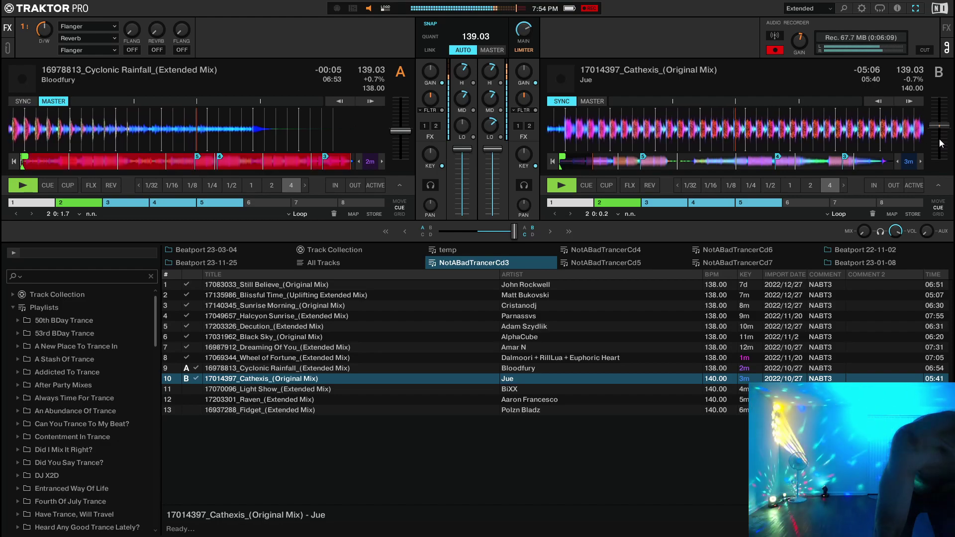
click(925, 50)
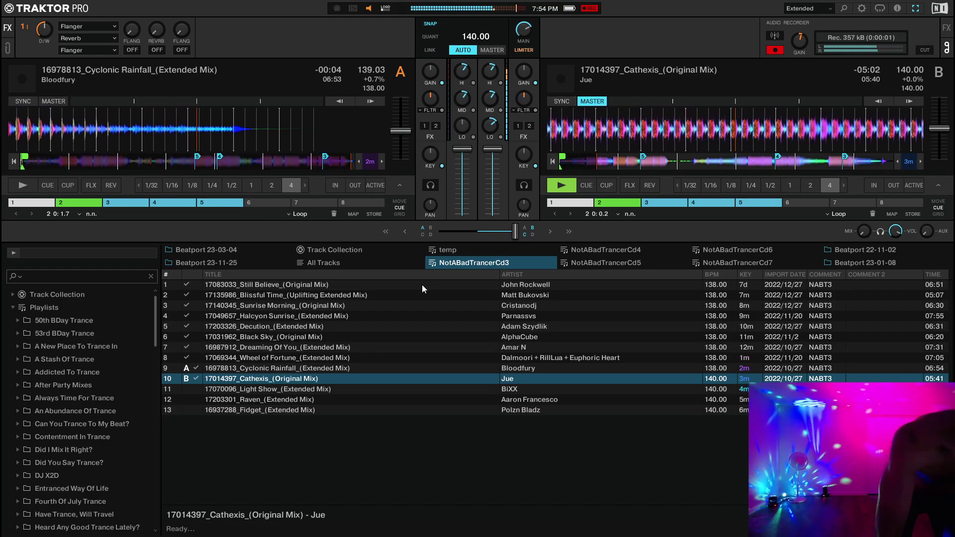
Step: Load track 11, Light Show (Extended Mix), into track deck A and cue it at hotcue 2
click(336, 389)
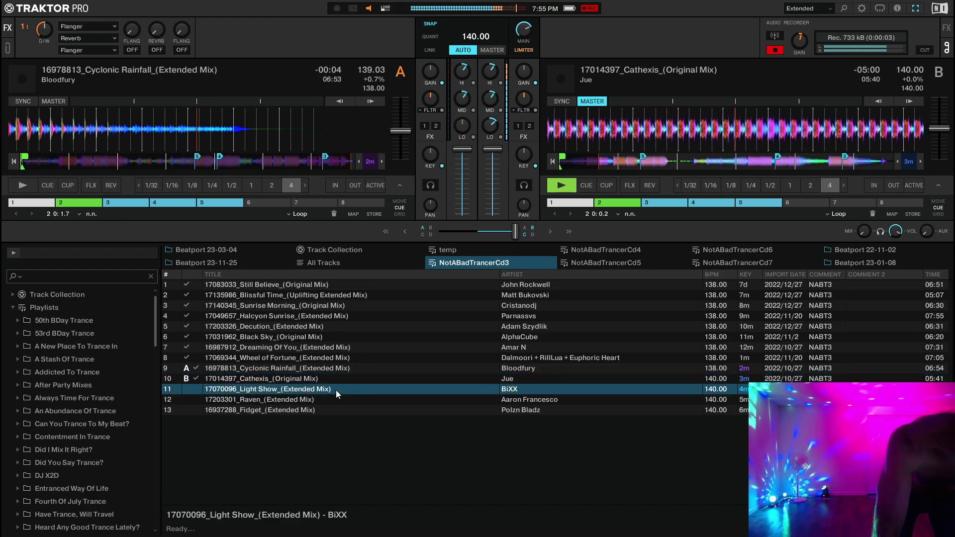
right_click(336, 390)
click(358, 327)
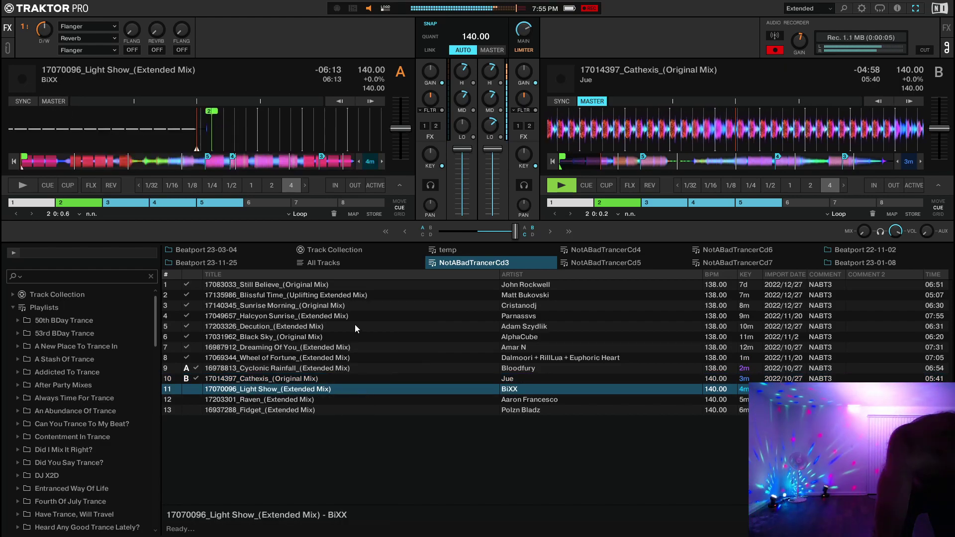
click(74, 201)
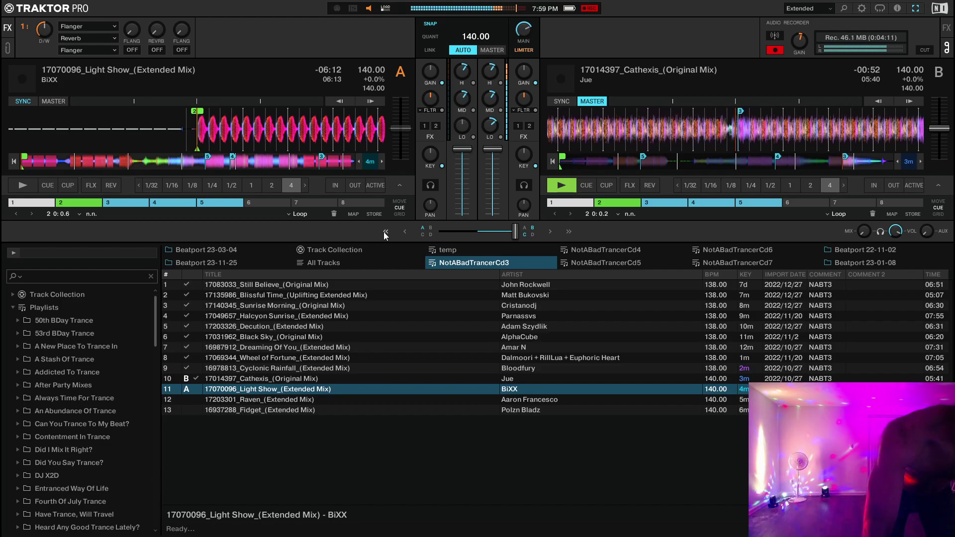
Step: Start deck A to transition from Cathexis to Light Show, swapping the low EQ from deck B to deck A
key(space)
mouse_move(492, 131)
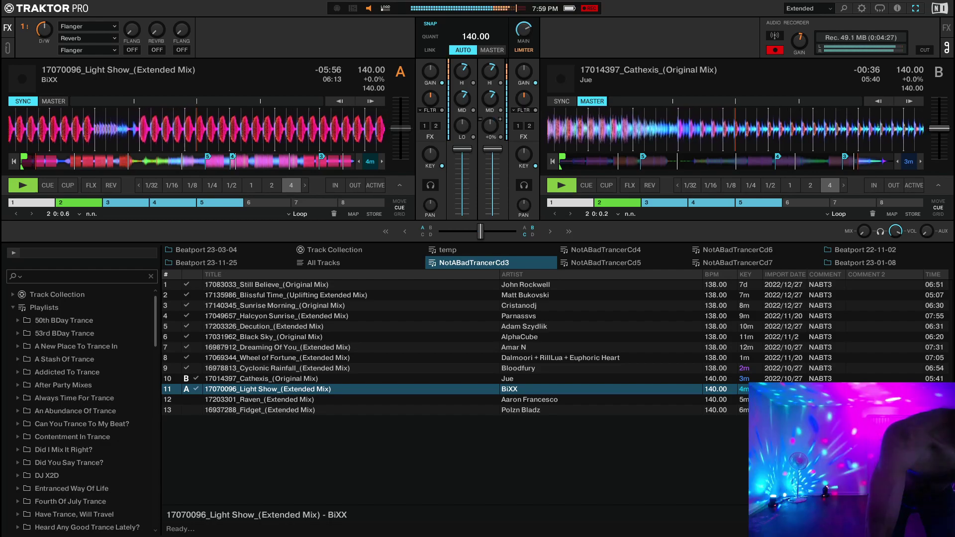
drag(463, 127, 462, 125)
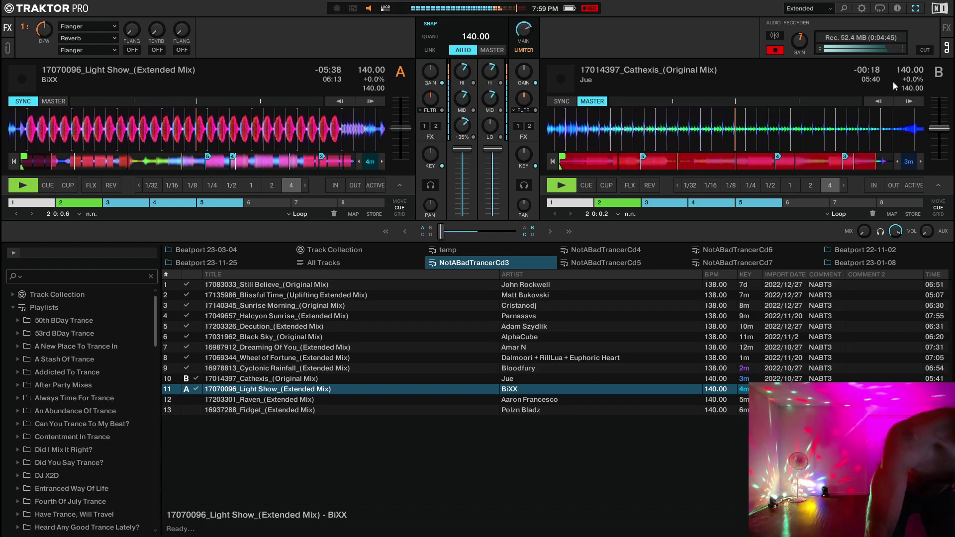
Step: Cut the recording at the changeover to Light Show and turn off sync on deck A
click(924, 50)
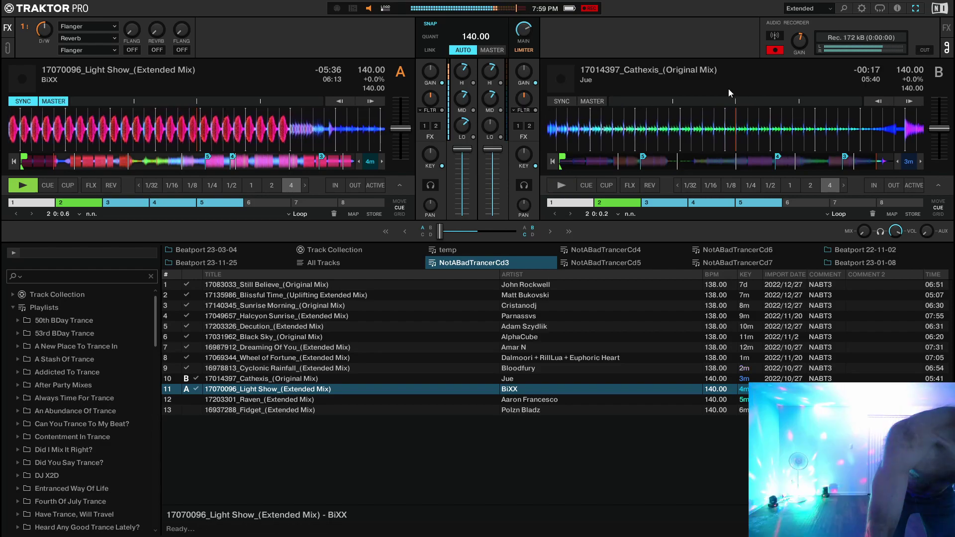
click(23, 102)
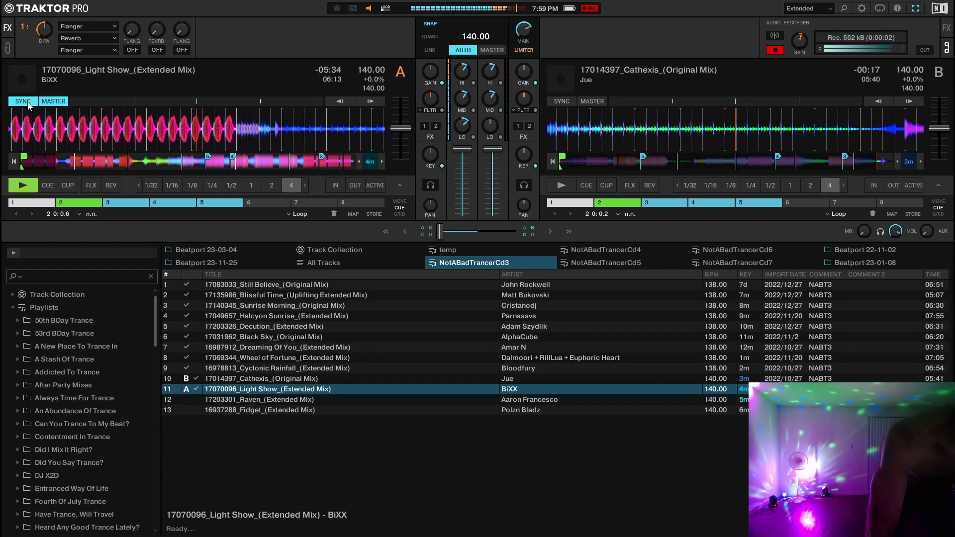
Step: Load track 12, Raven (Extended Mix), into track deck B and sync it to deck A
click(318, 398)
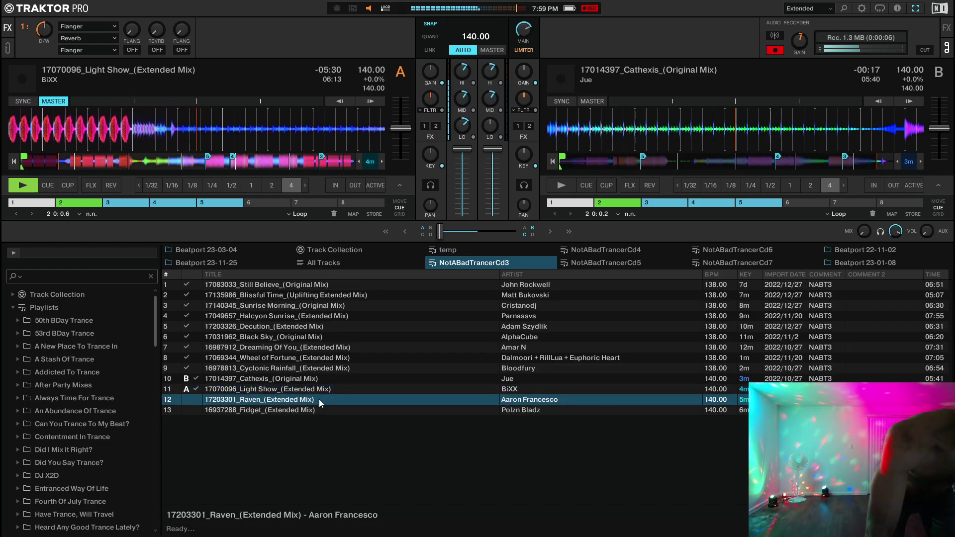
right_click(319, 399)
click(363, 338)
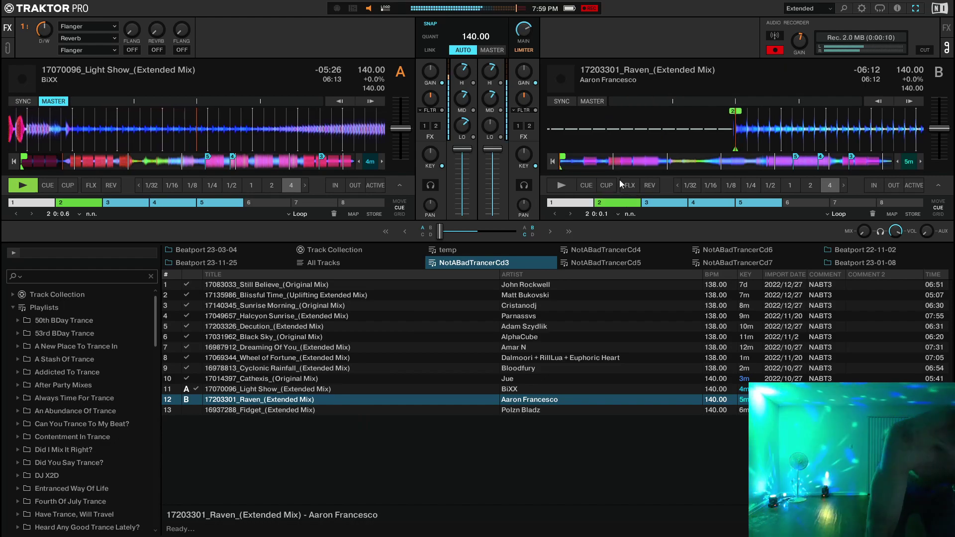
click(565, 102)
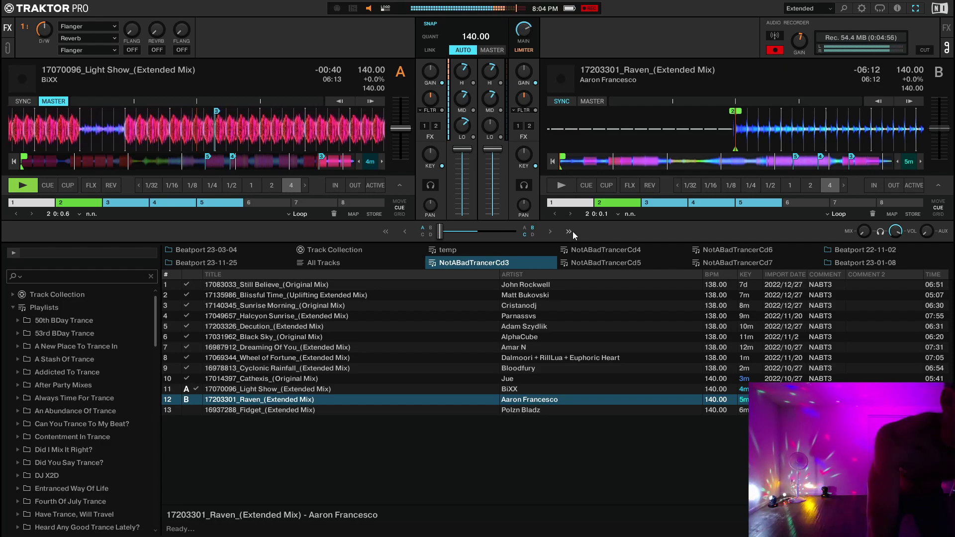
Step: Start deck B to transition from Light Show to Raven, cutting the recording at the changeover and turning off deck B's sync
key(space)
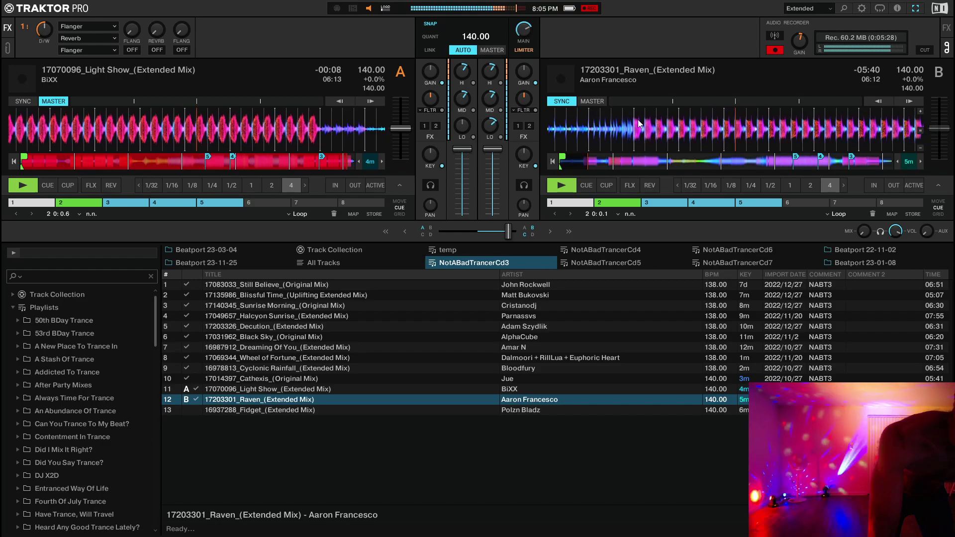
click(926, 50)
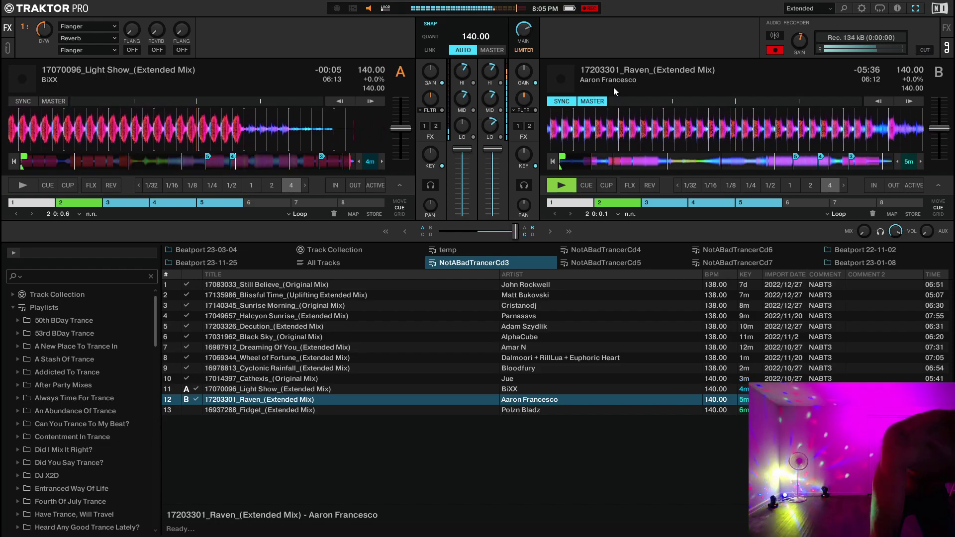
click(562, 101)
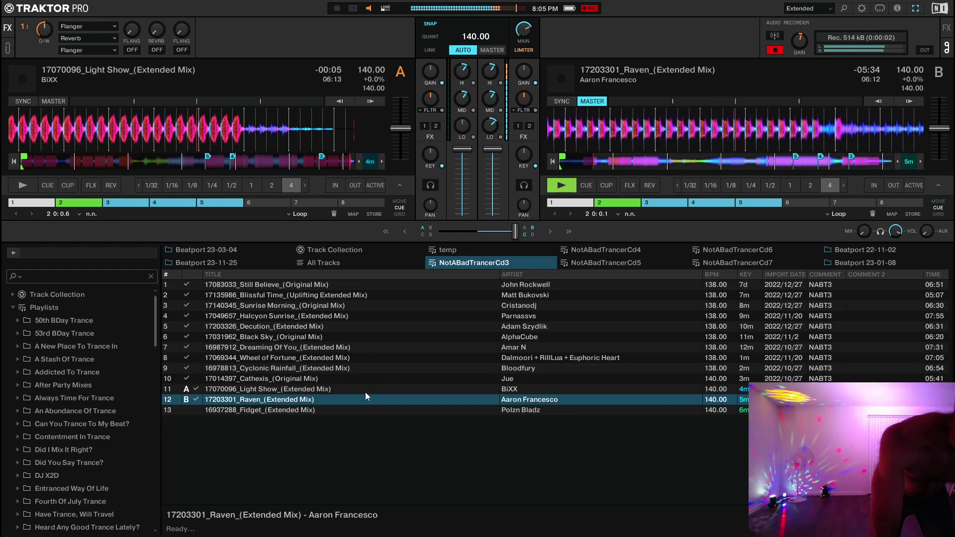
Step: Load track 13, Fidget (Extended Mix), into track deck A
click(336, 411)
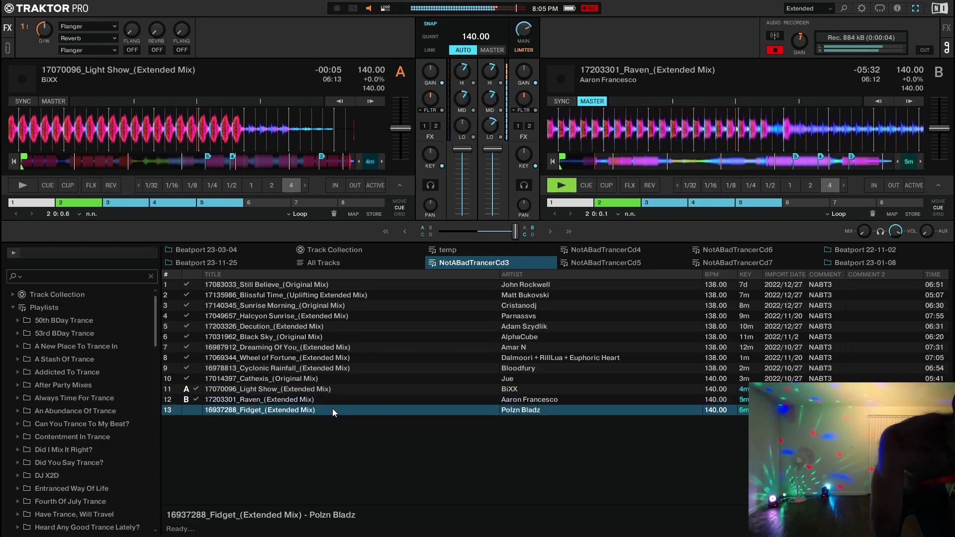
right_click(332, 408)
click(378, 328)
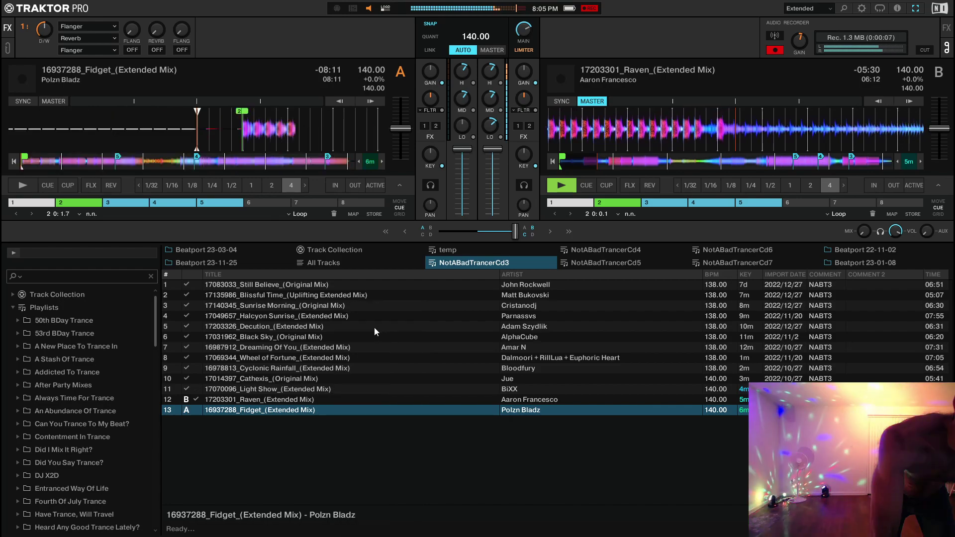
Step: Cue Fidget (Extended Mix) at hotcue 2 on deck A and sync it to deck B
click(73, 208)
click(25, 101)
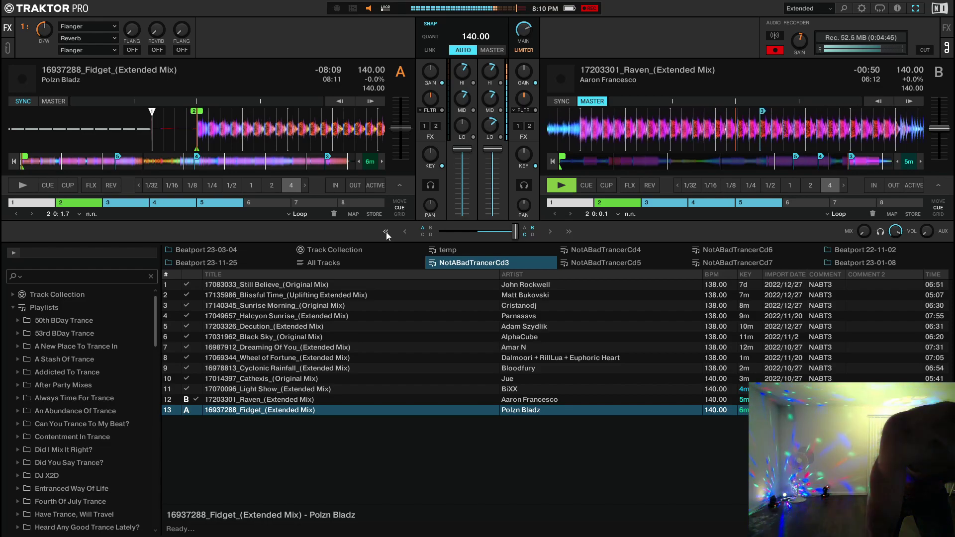
Step: Swap the bass during the transition from Raven to Fidget, lowering deck B's low EQ to +0% and raising deck A's to +36%
mouse_move(491, 130)
drag(491, 130, 491, 135)
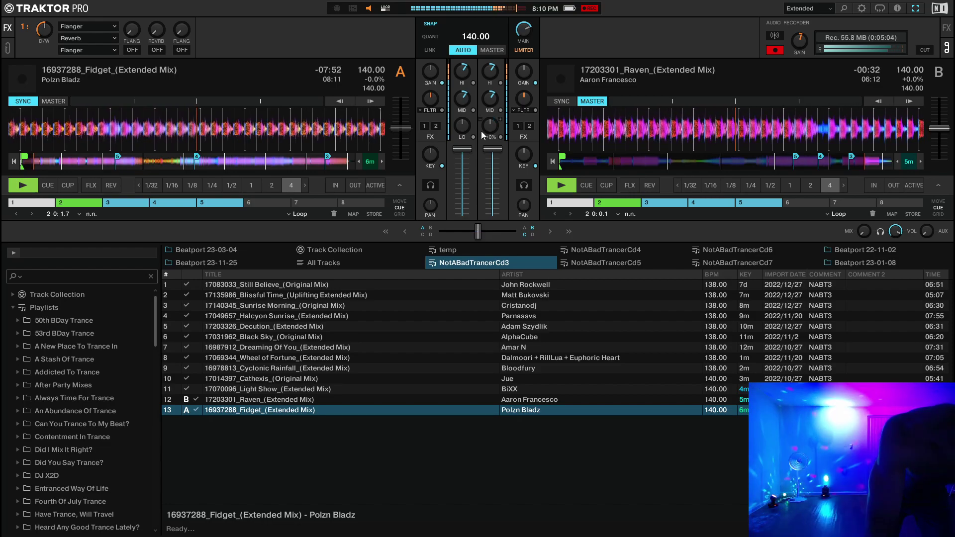
drag(464, 130, 463, 123)
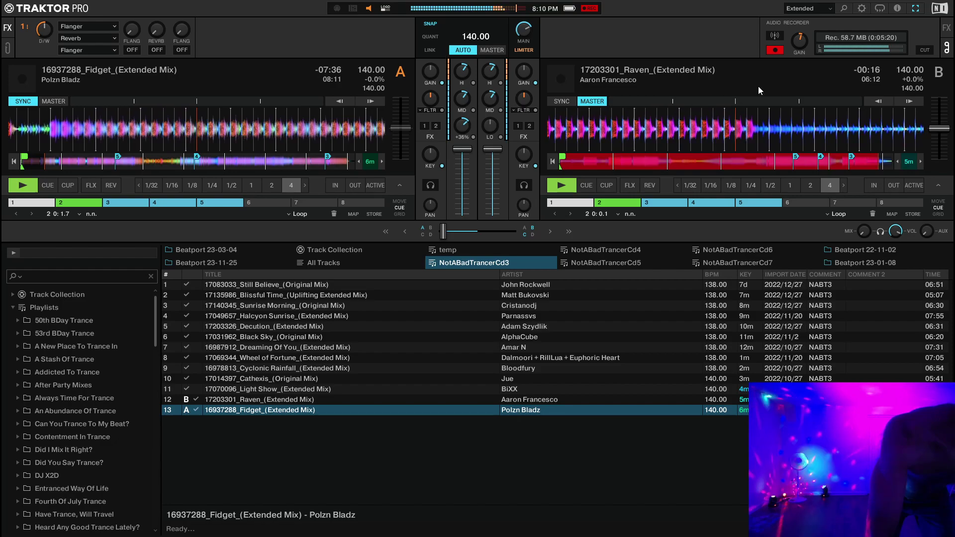
Step: Cut the recording at the changeover to Fidget and turn off sync on deck A
click(924, 48)
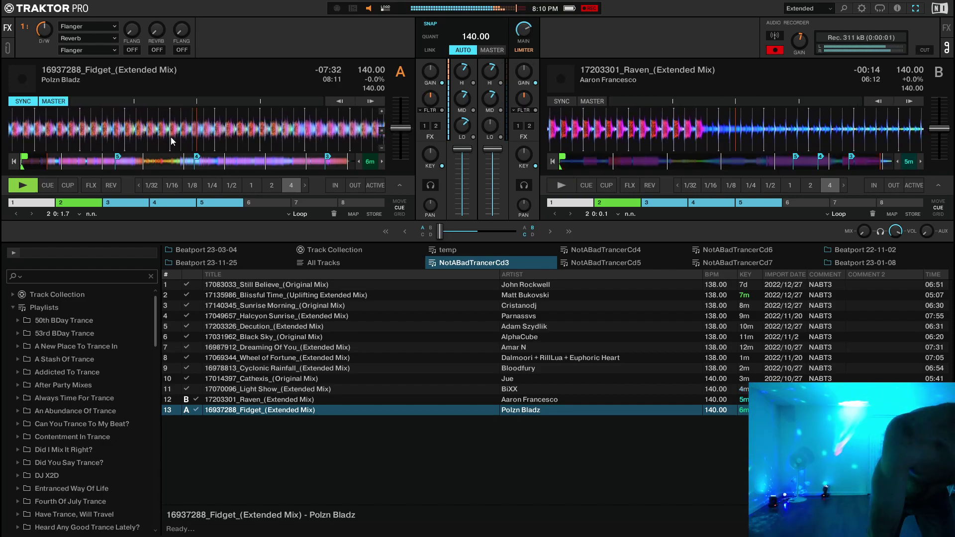
click(23, 101)
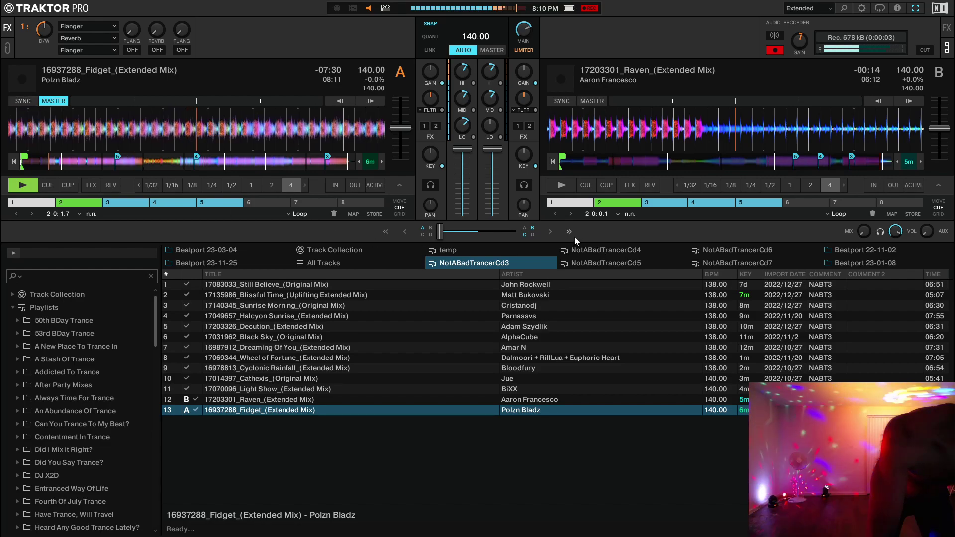
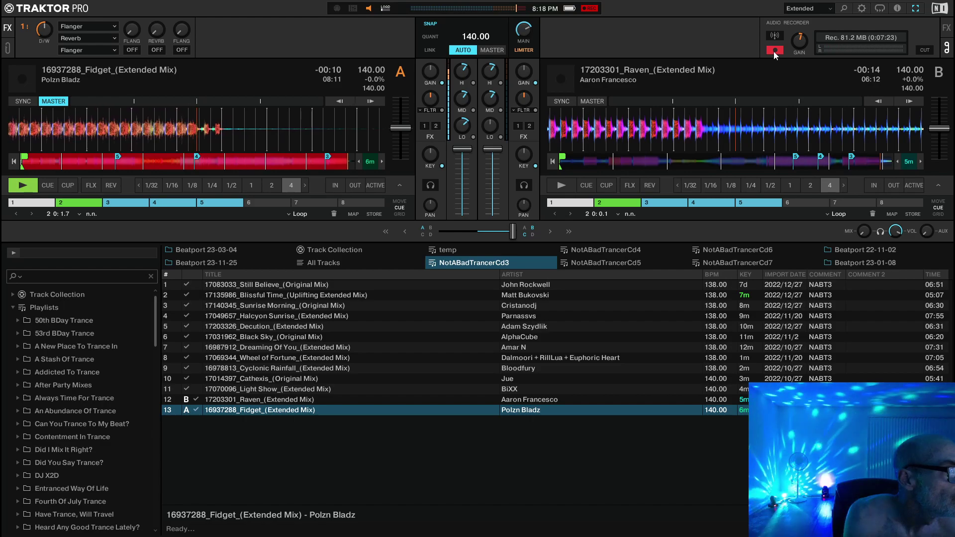
Step: Stop the audio recording at the end of Fidget, the set's final track
click(774, 51)
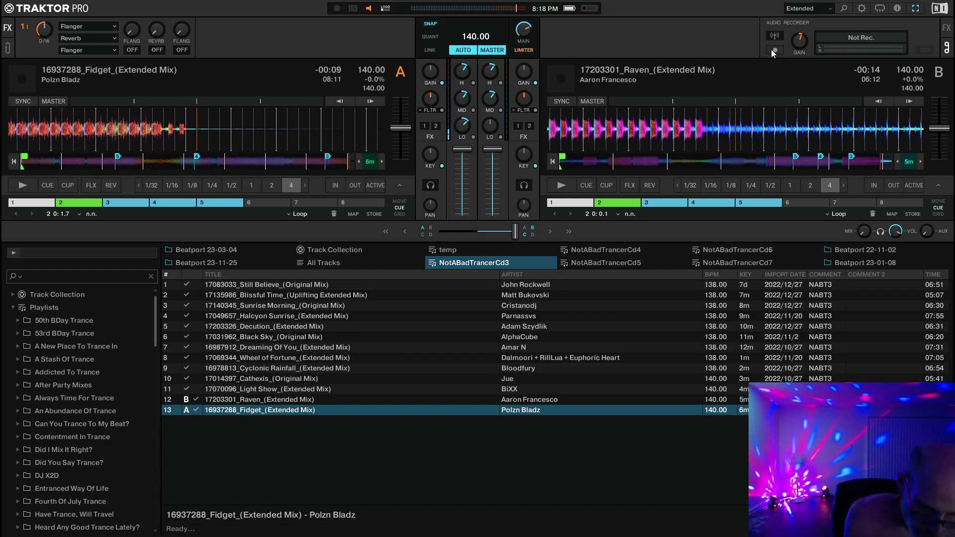